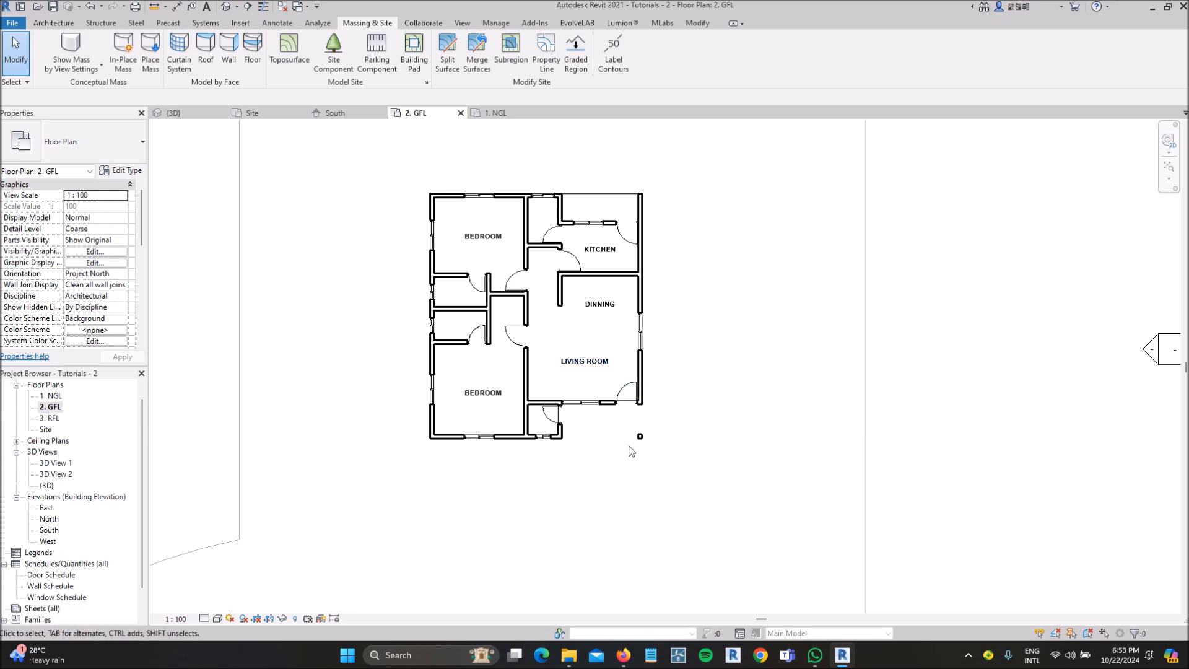
# - Examine the house's ground floor plan and its entrance porch in the 3D view, returning to the 2. GFL plan
pyautogui.scroll(1, 612, 440)
pyautogui.scroll(1, 644, 437)
pyautogui.scroll(-2, 641, 440)
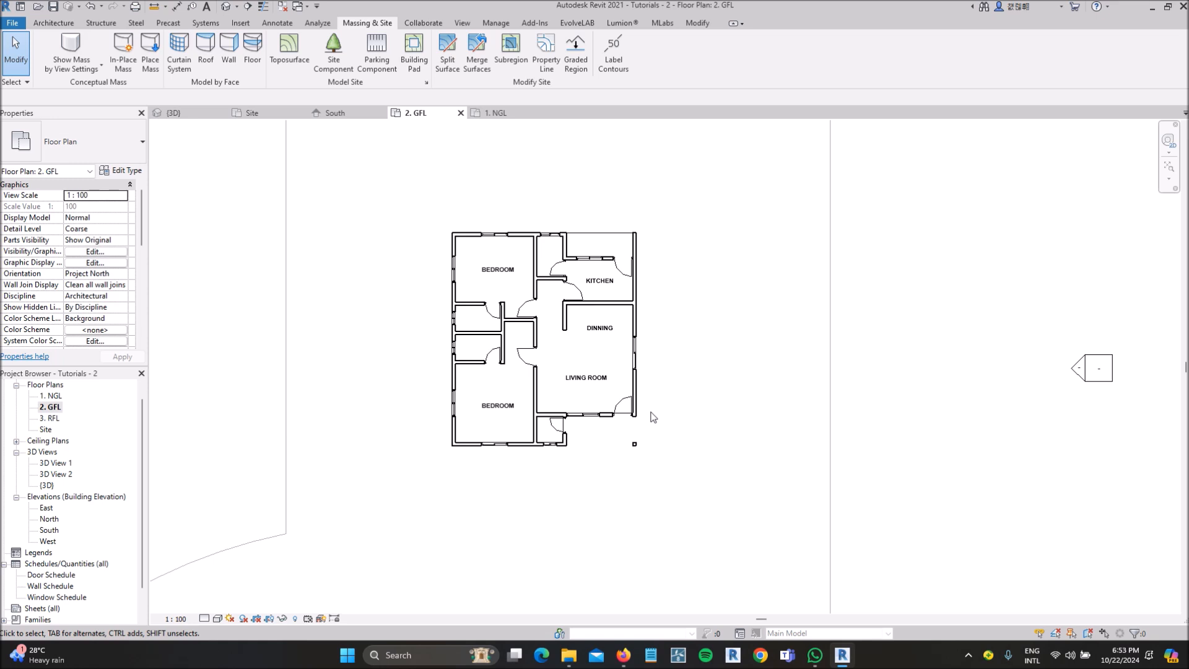
pyautogui.scroll(2, 597, 445)
pyautogui.scroll(-2, 582, 427)
pyautogui.scroll(2, 613, 347)
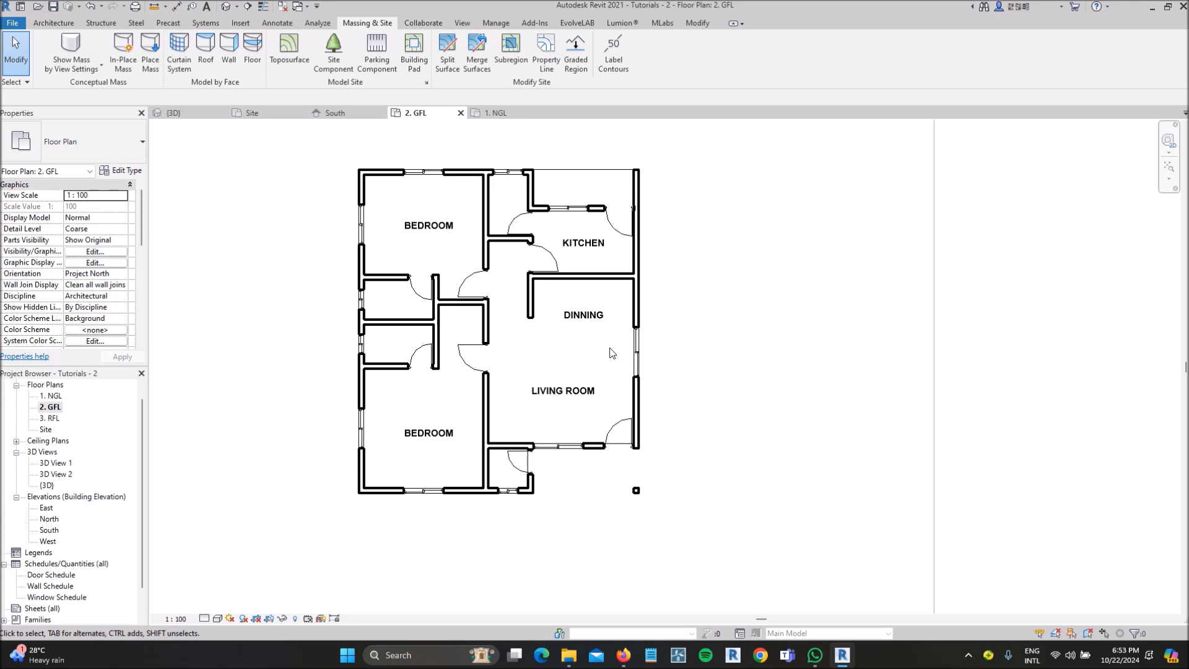
pyautogui.click(227, 7)
pyautogui.scroll(4, 651, 420)
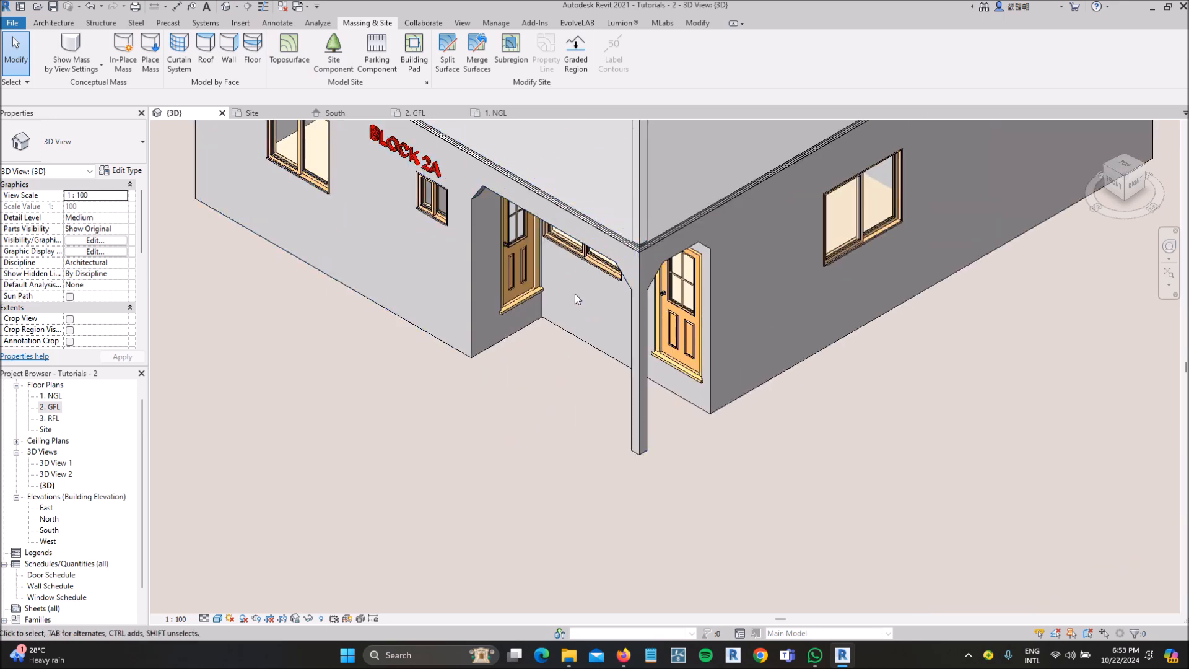
pyautogui.doubleClick(49, 407)
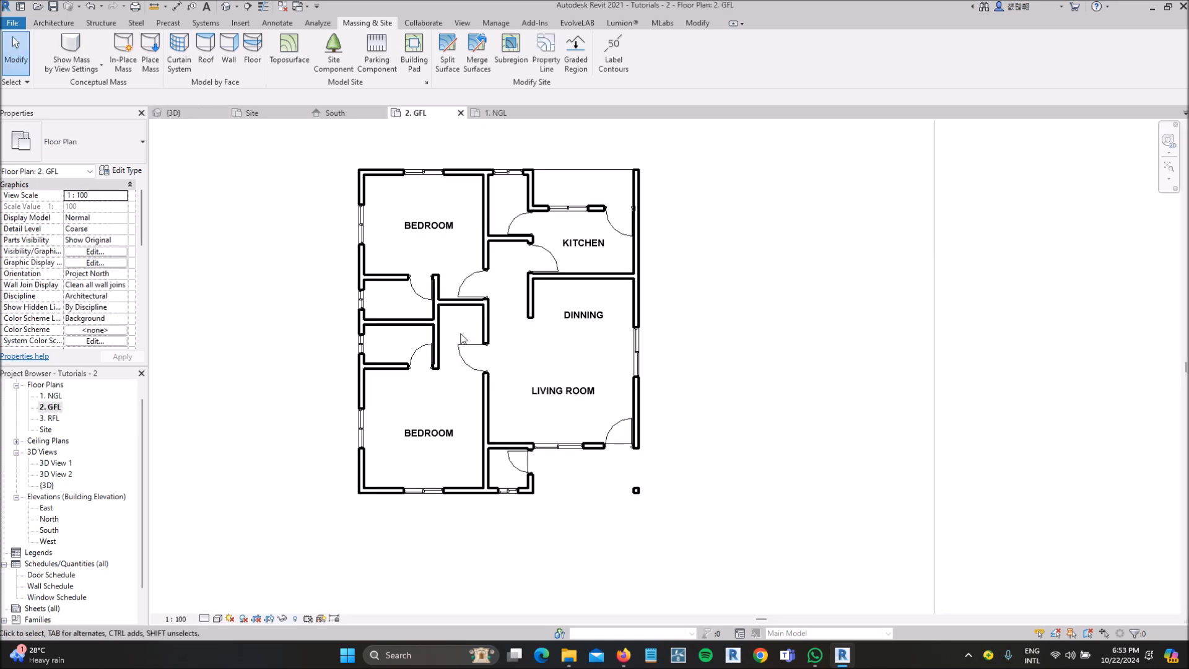
# - Start an architectural floor and duplicate the Generic Floor - 400mm type as Generic Floor - 400mm 2
pyautogui.click(53, 23)
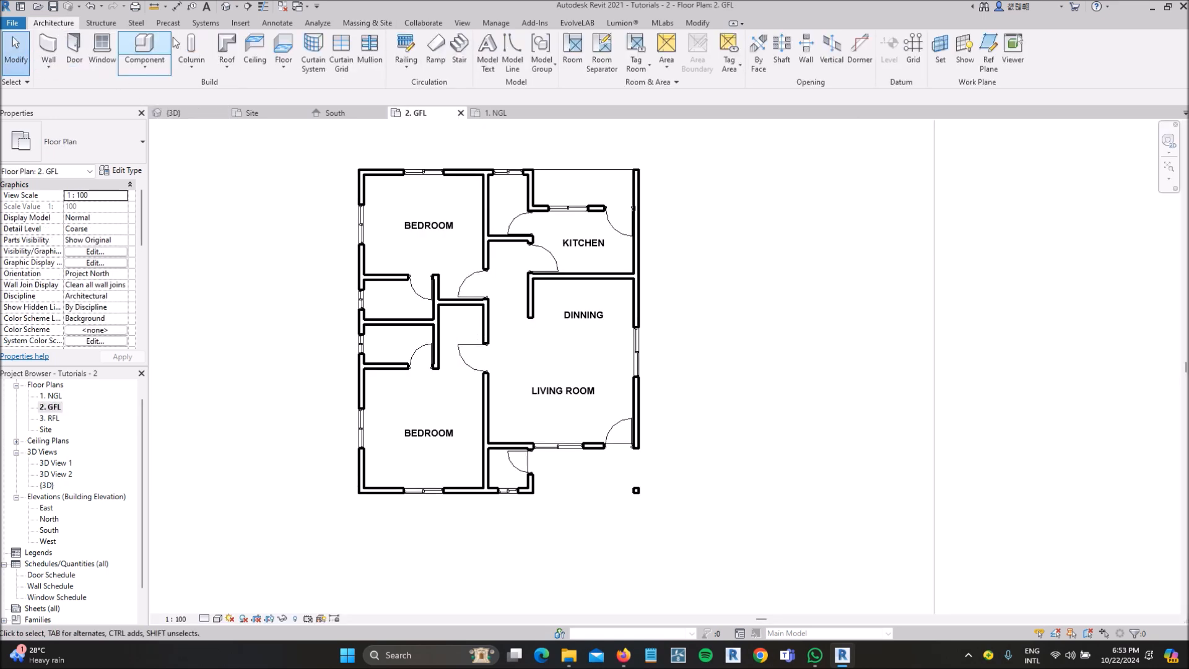
pyautogui.click(283, 49)
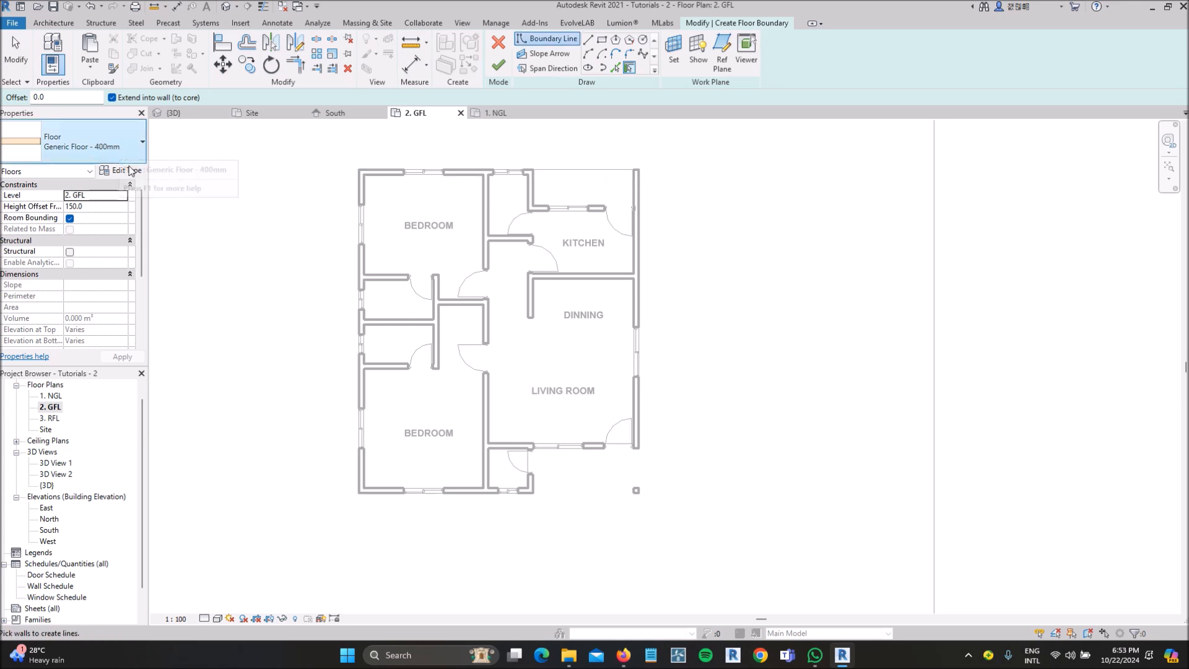
pyautogui.click(122, 171)
pyautogui.click(699, 182)
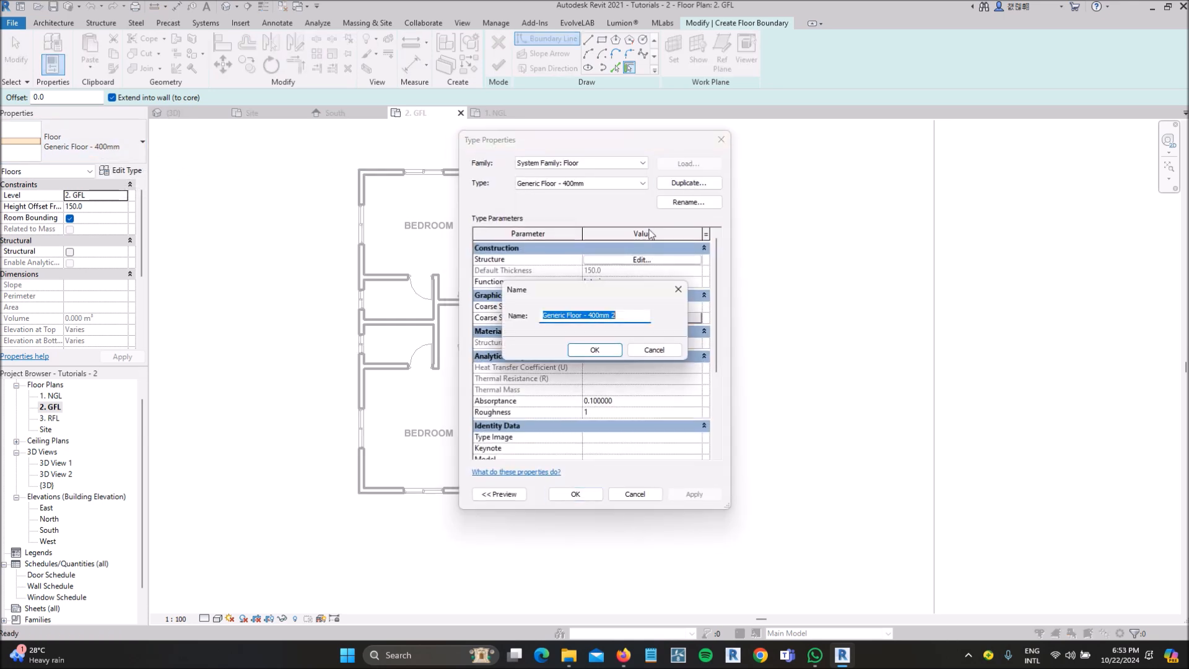
pyautogui.click(596, 350)
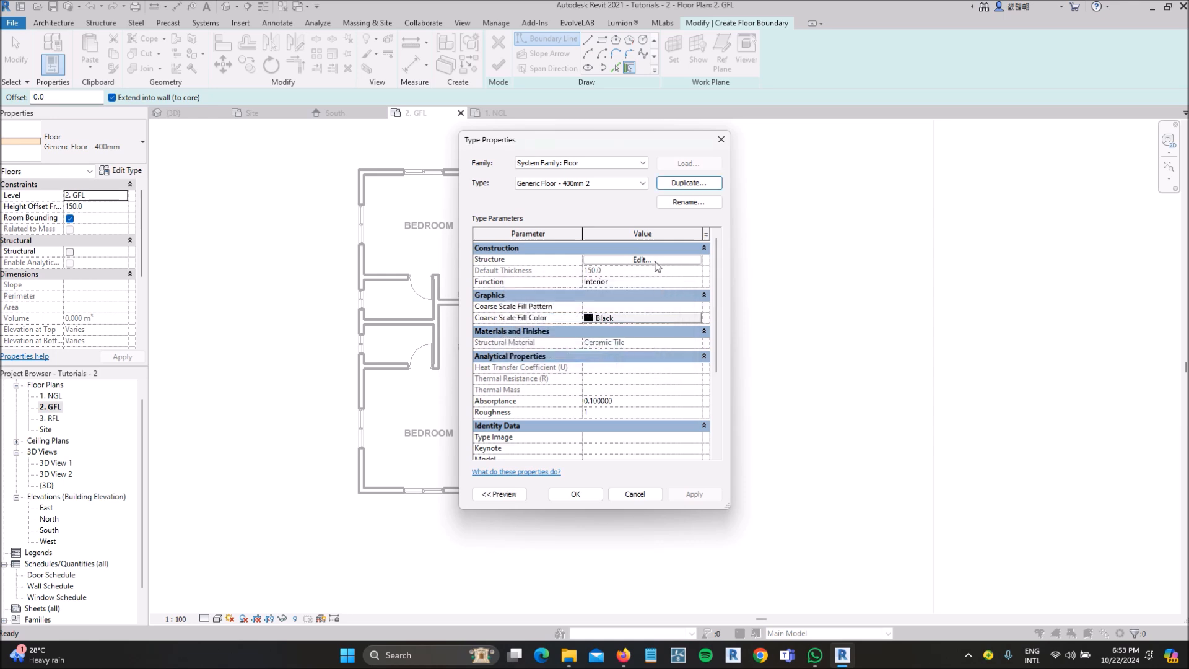
# - Set the structure layer thickness of the new floor type to 450 mm
pyautogui.click(641, 260)
pyautogui.doubleClick(615, 285)
pyautogui.write('450')
pyautogui.click(566, 482)
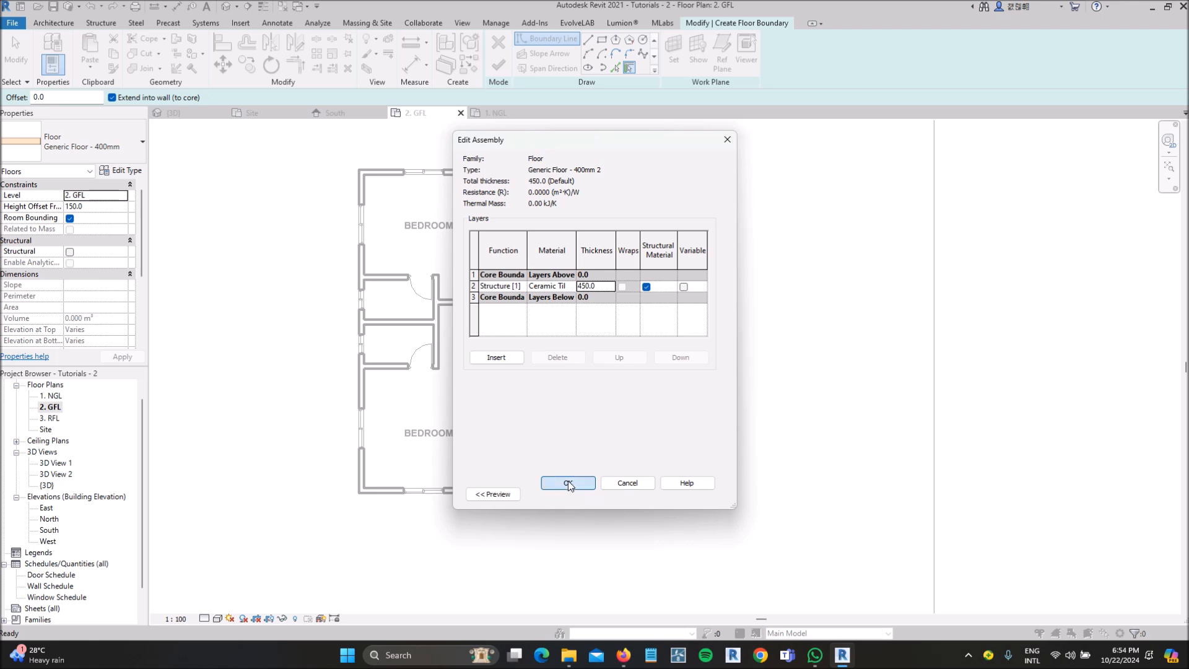
pyautogui.click(576, 494)
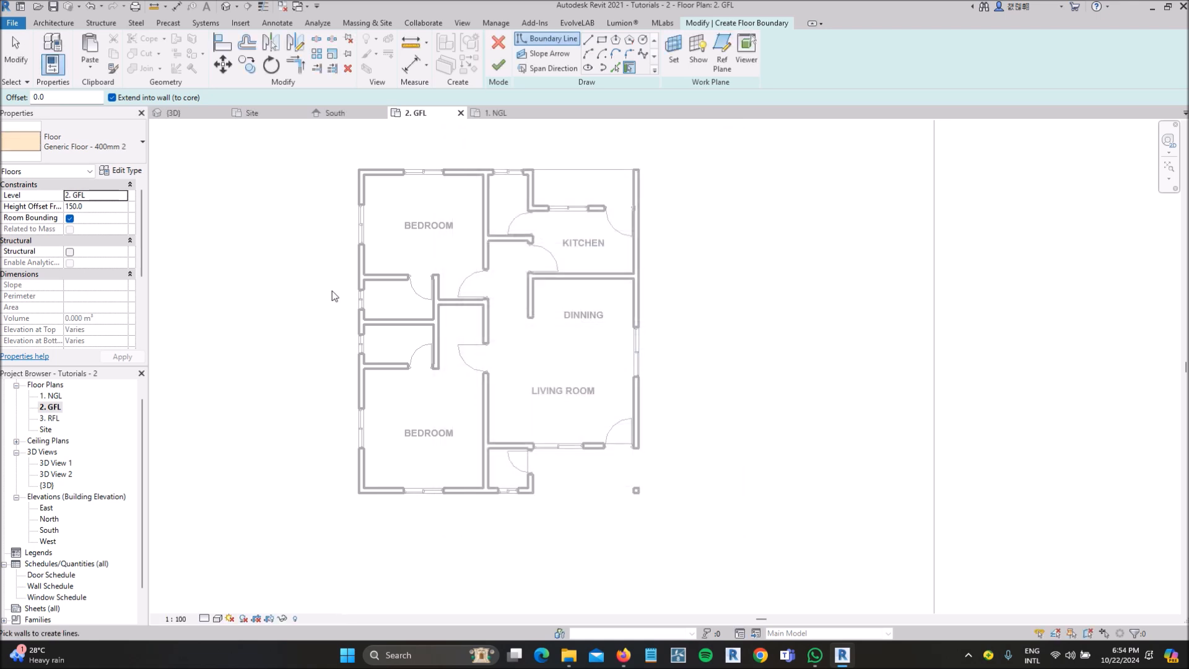
# - Check the level heights in the South elevation and sketch a rectangular floor boundary on 2. GFL, covering the front porch out to the column's outer corner
pyautogui.doubleClick(49, 531)
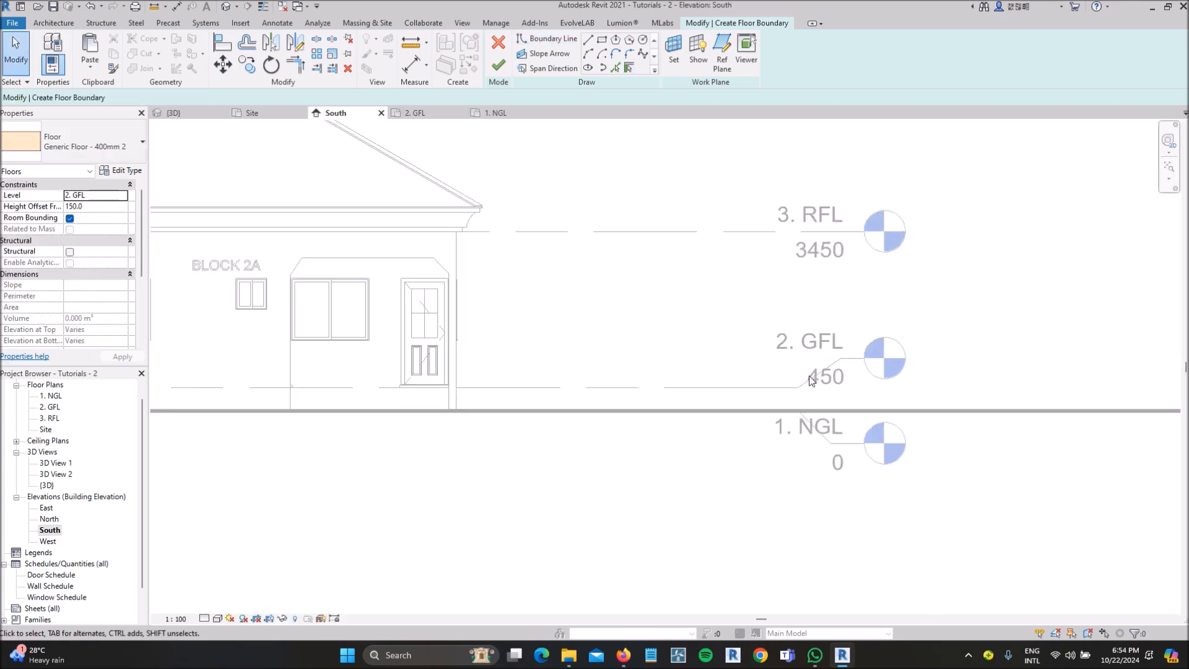
pyautogui.scroll(1, 77, 428)
pyautogui.doubleClick(52, 417)
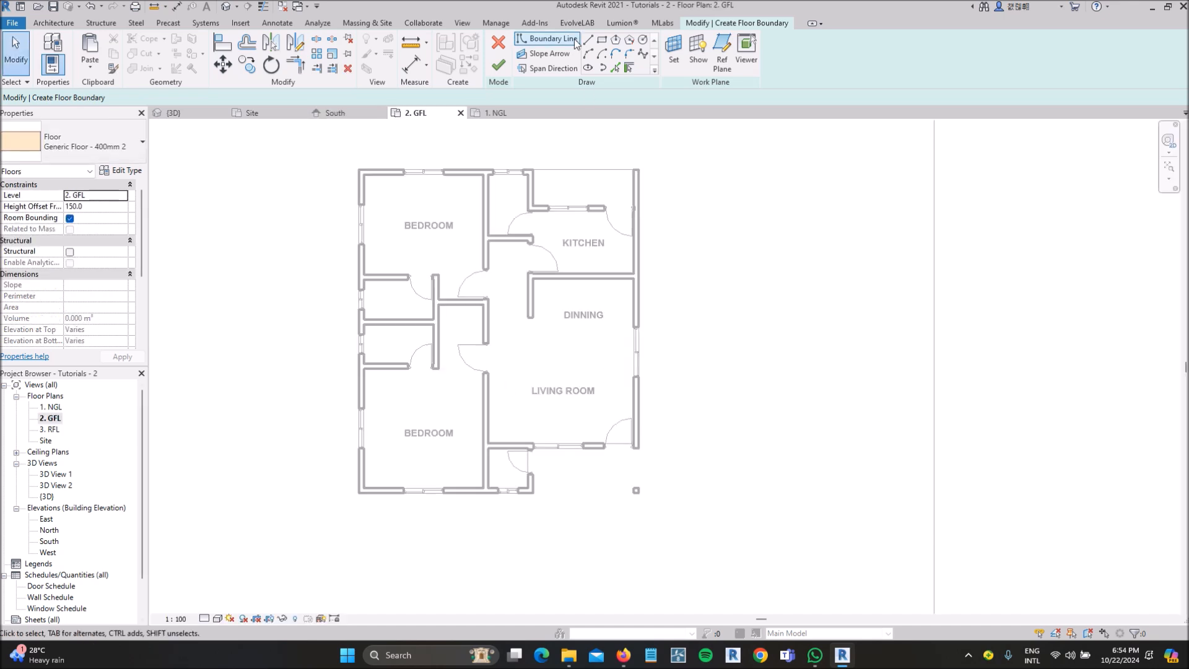
pyautogui.click(601, 39)
pyautogui.scroll(5, 545, 467)
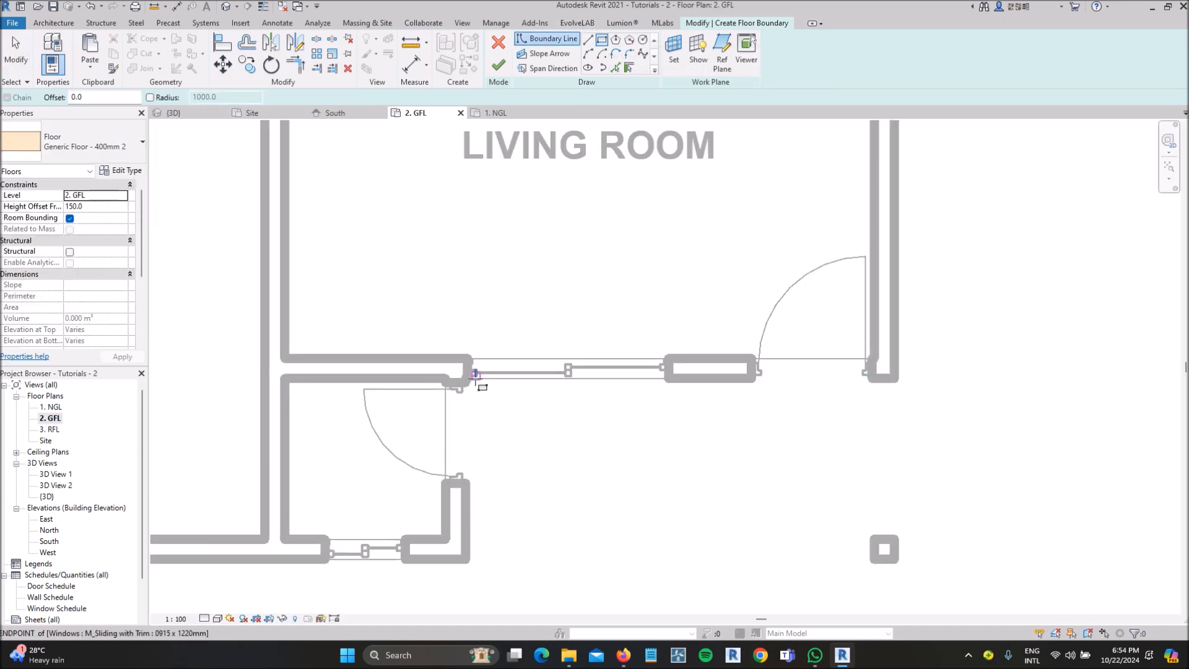
pyautogui.click(465, 379)
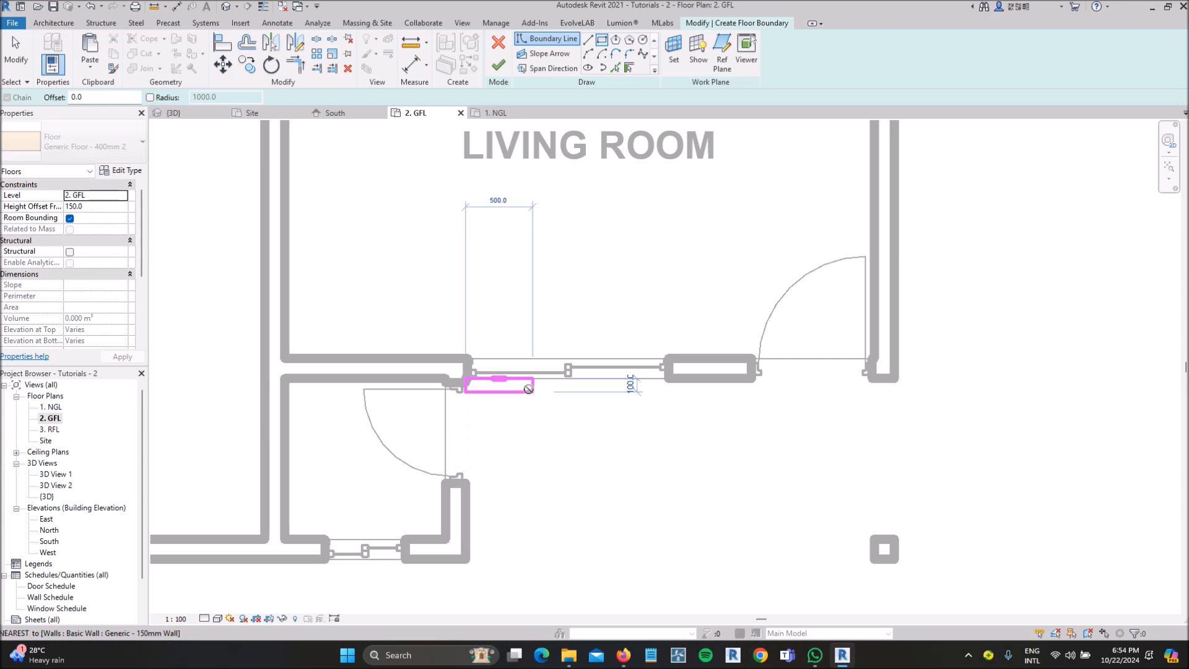
pyautogui.click(895, 559)
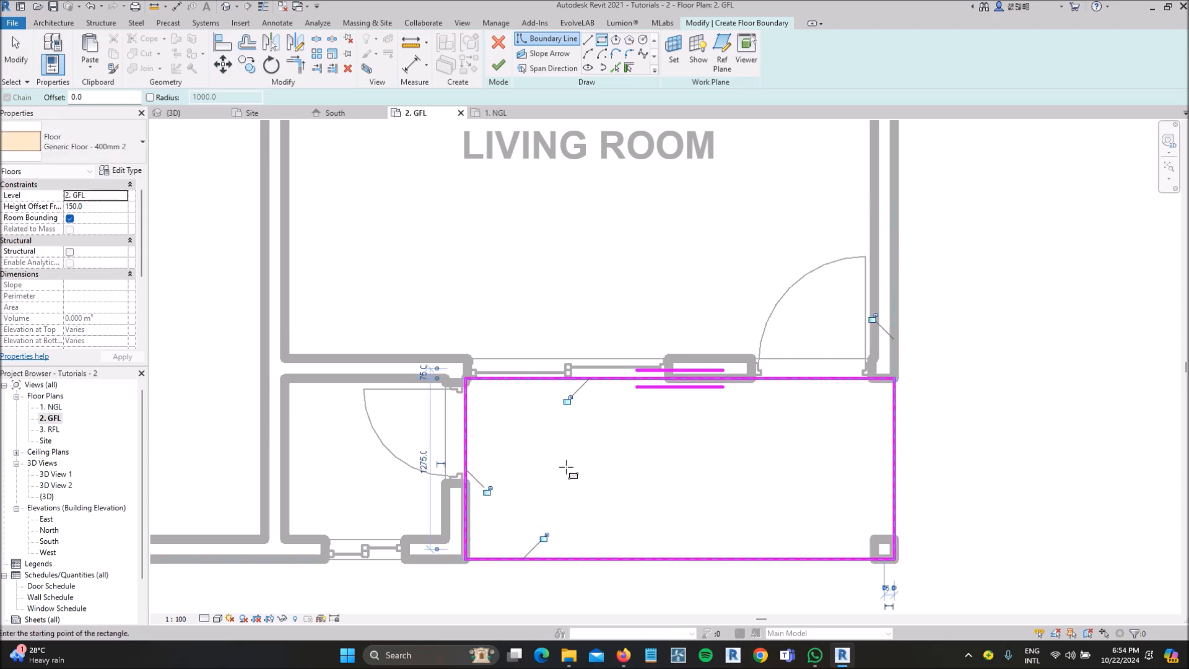
pyautogui.scroll(-3, 566, 467)
pyautogui.scroll(3, 681, 434)
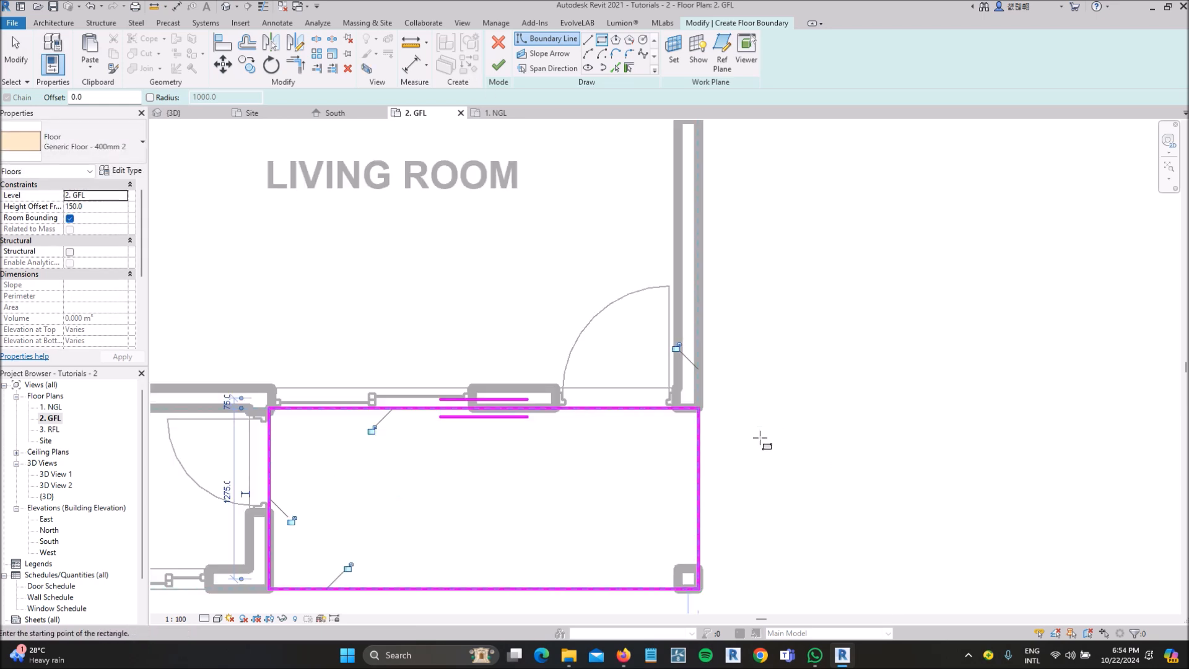
pyautogui.scroll(-2, 598, 481)
pyautogui.scroll(-2, 597, 481)
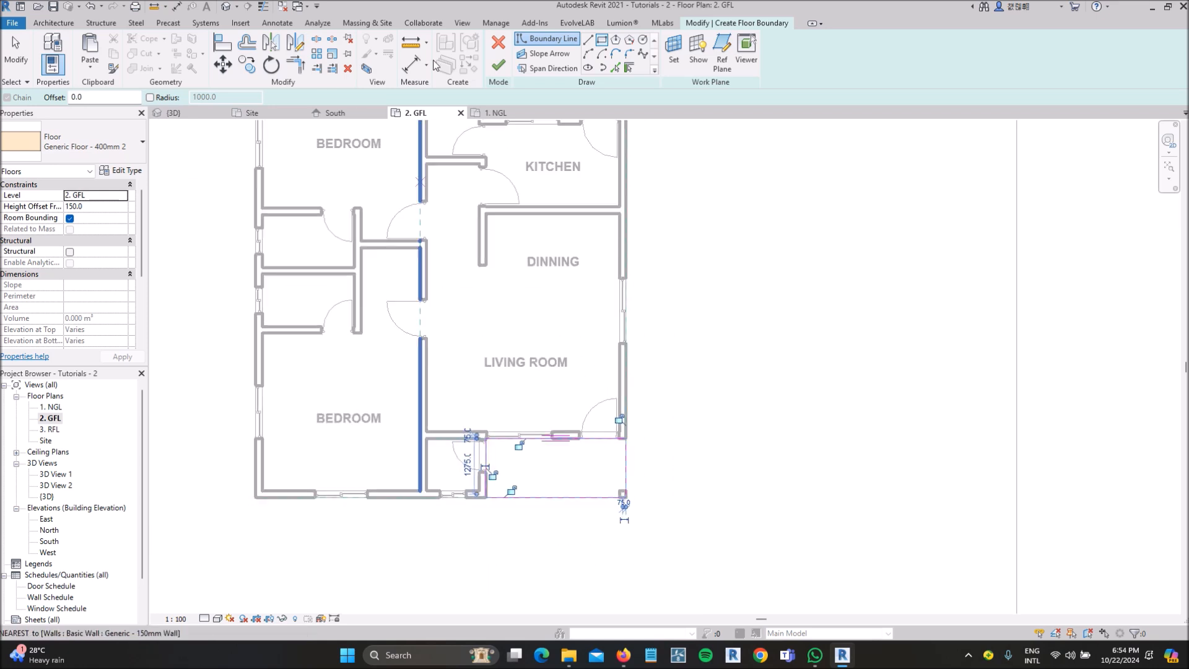
# - Set the porch floor's height offset from level to 0.0 and finish the floor sketch
pyautogui.doubleClick(111, 207)
pyautogui.write('0.0')
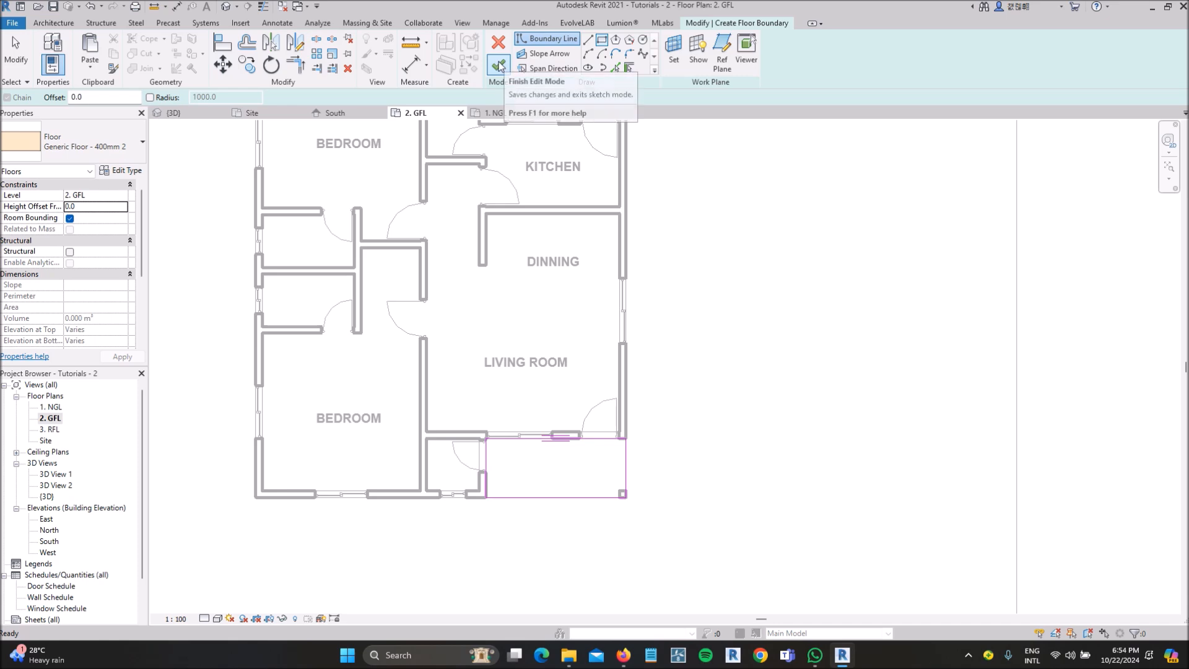
pyautogui.click(499, 65)
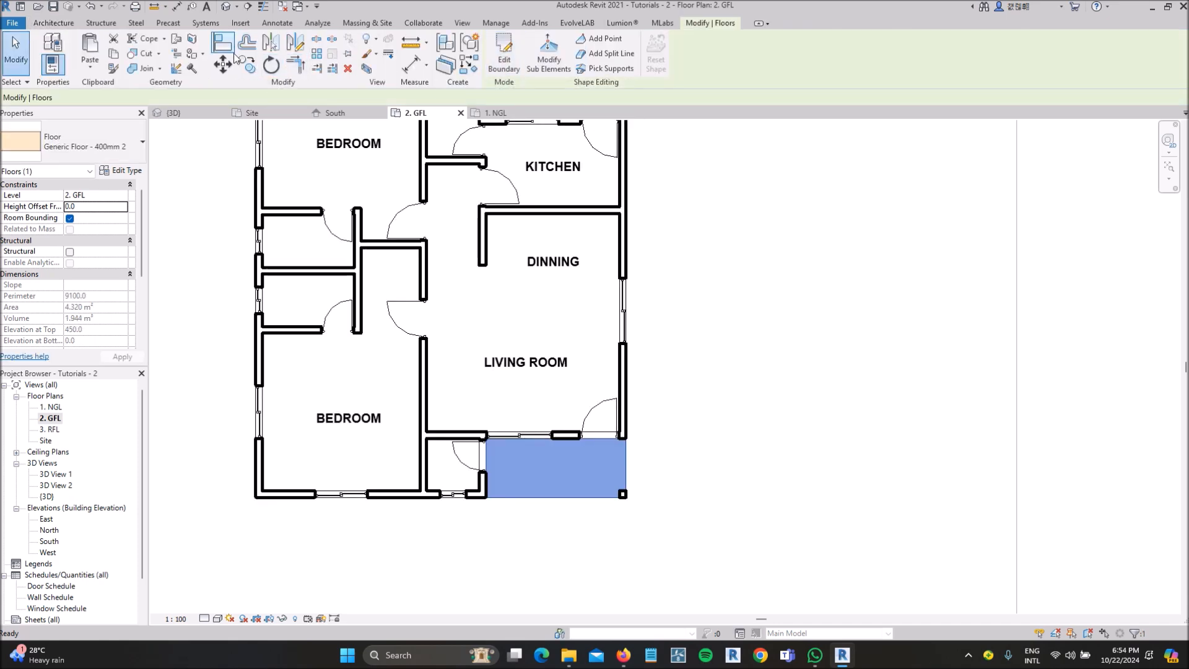
# - Inspect the porch floor and its exposed edges in the 3D view and return to the 2. GFL plan
pyautogui.click(226, 6)
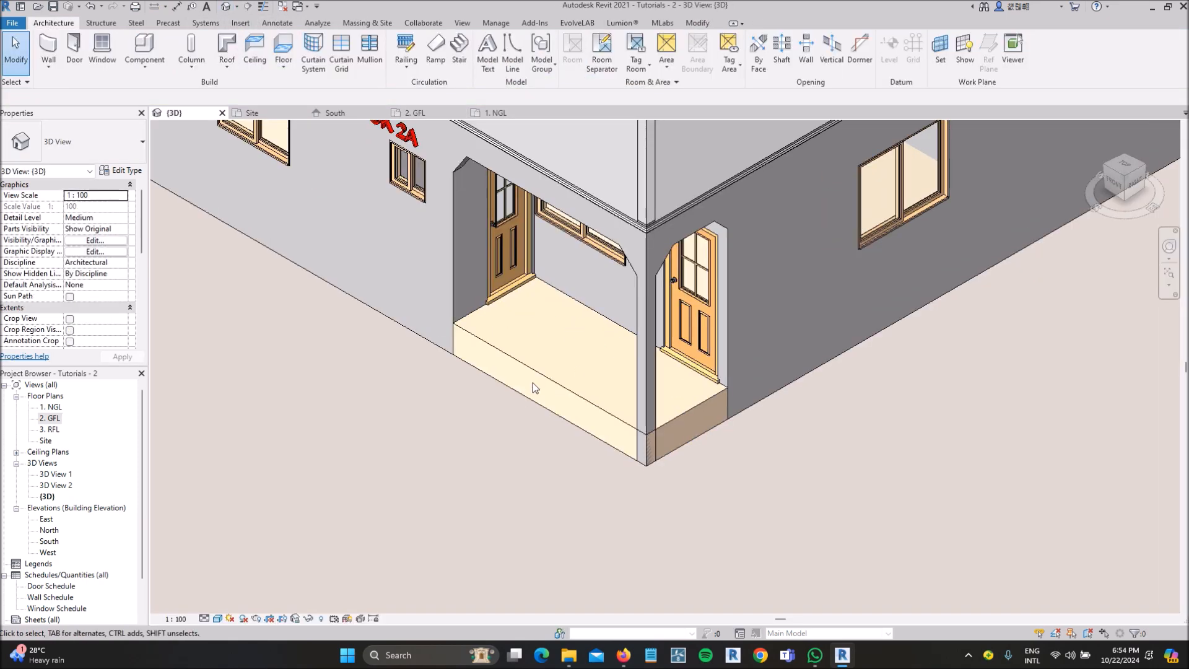
pyautogui.scroll(-1, 496, 443)
pyautogui.scroll(5, 498, 437)
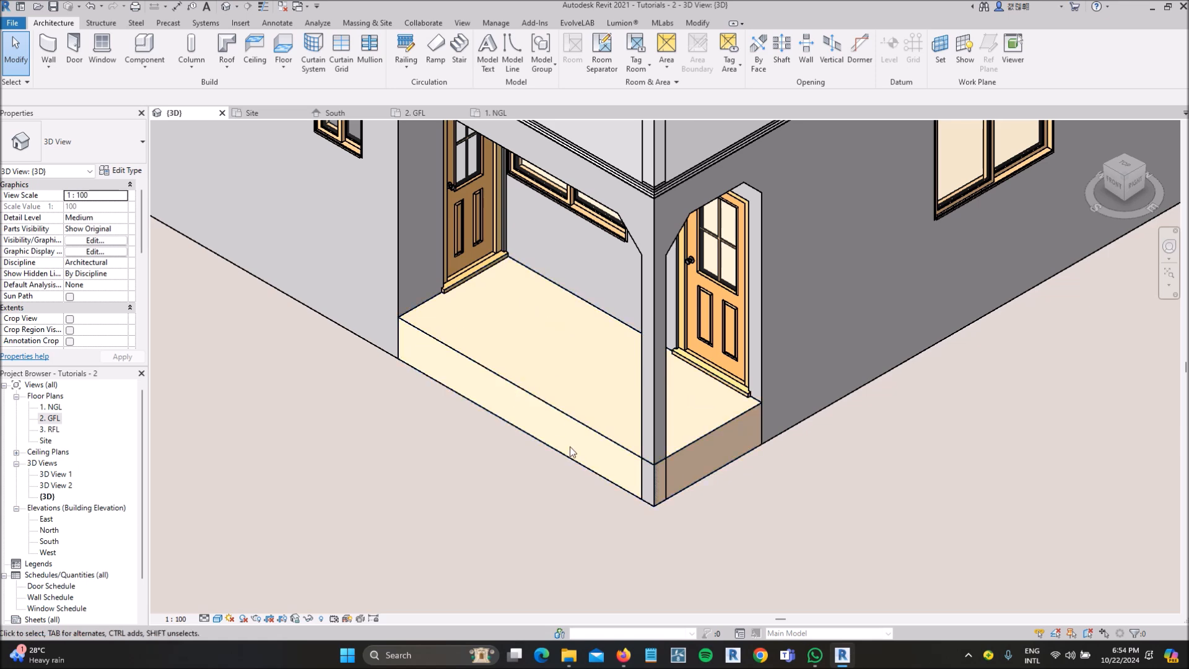
pyautogui.scroll(-5, 544, 430)
pyautogui.scroll(7, 515, 399)
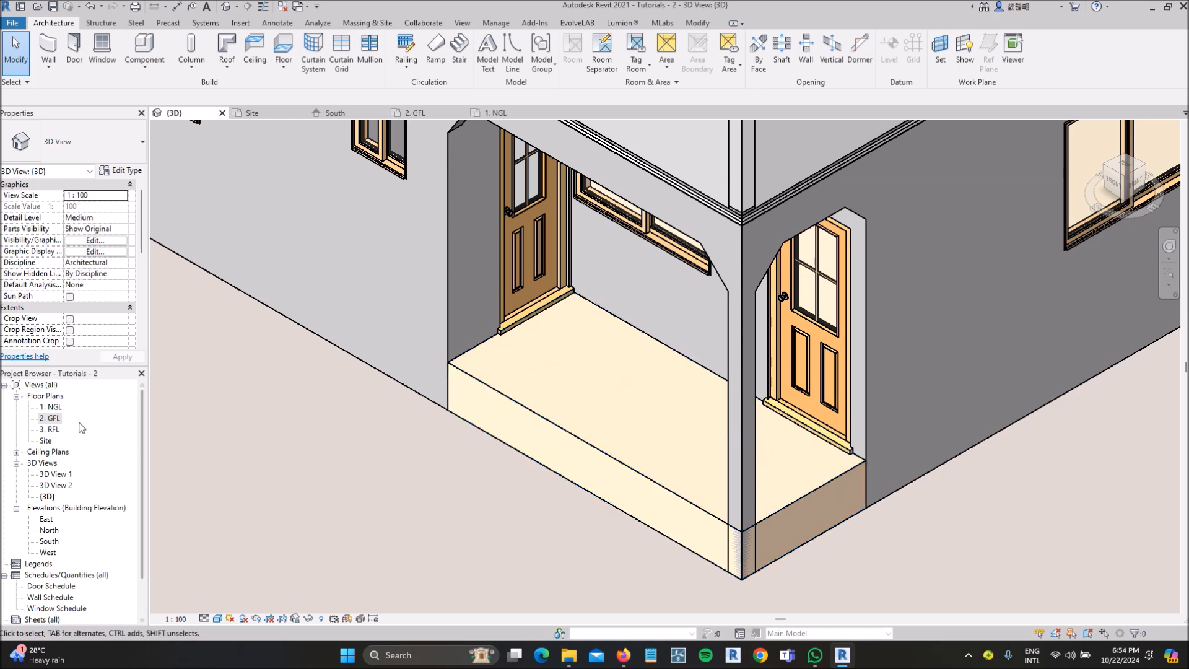
pyautogui.doubleClick(54, 419)
pyautogui.scroll(-4, 594, 446)
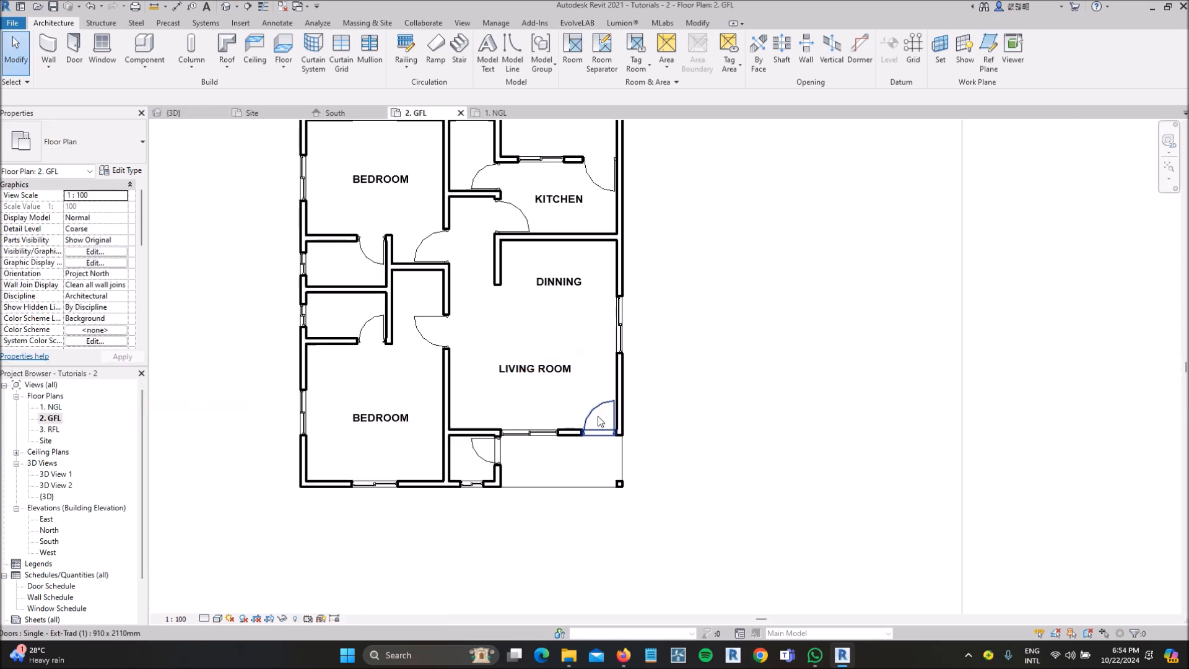
pyautogui.scroll(3, 570, 470)
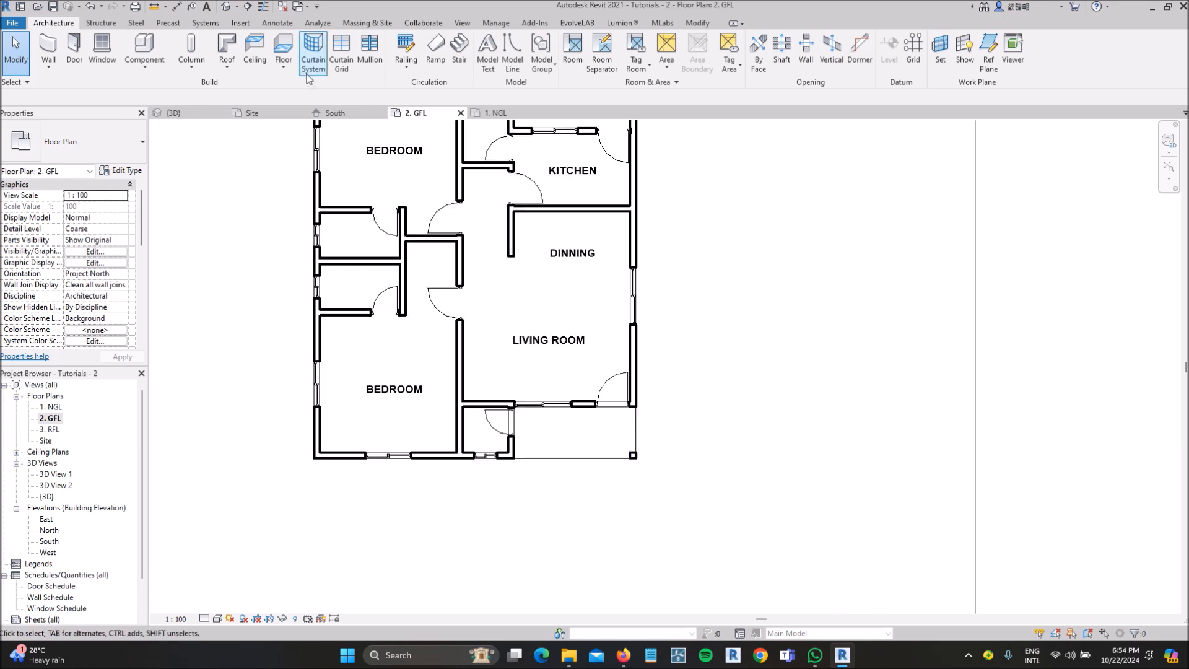
# - Start a stair using the cast-in-place Monolithic Stair type
pyautogui.click(459, 53)
pyautogui.click(97, 144)
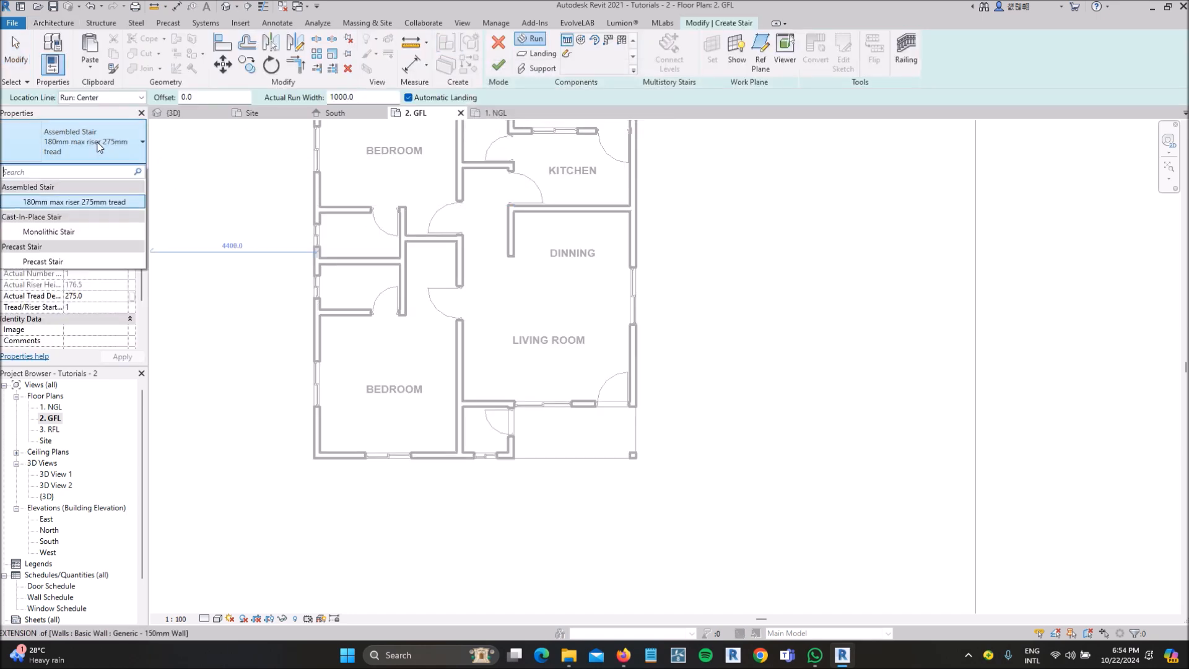
pyautogui.click(65, 232)
# - Duplicate the Monolithic Stair type under the name Step Stair
pyautogui.click(122, 173)
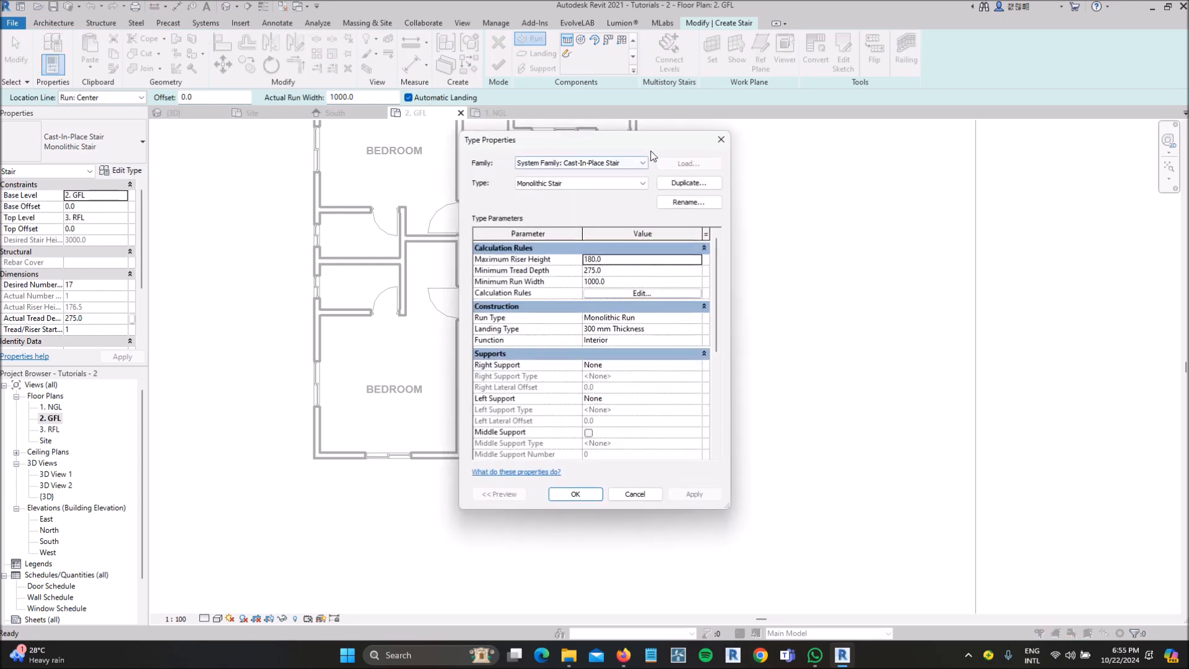
pyautogui.click(689, 183)
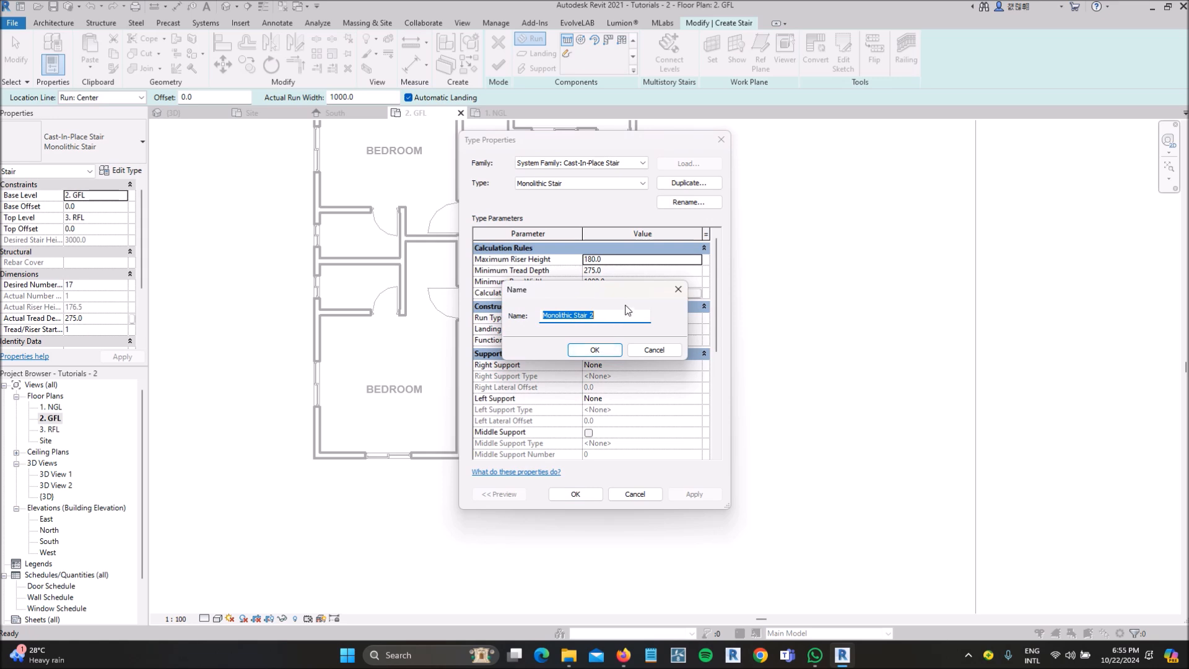
pyautogui.write('Step Stair')
pyautogui.press('Escape')
pyautogui.click(689, 184)
pyautogui.write('Stair')
pyautogui.click(594, 350)
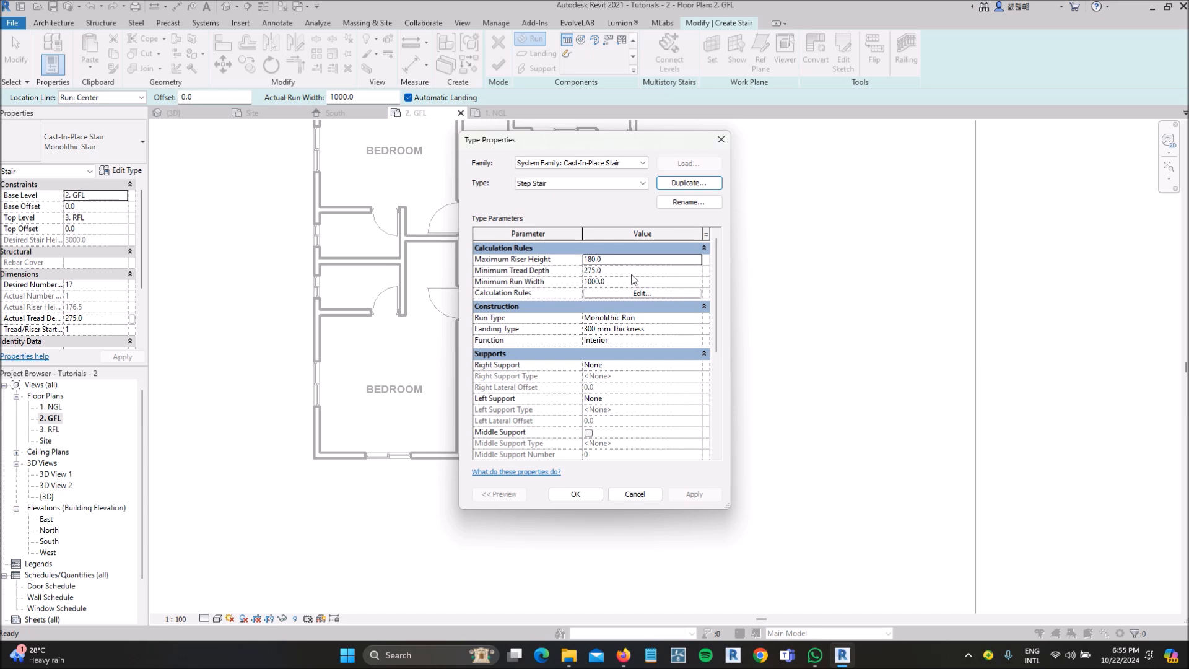
# - Set the Step Stair type's maximum riser height to 150 mm and its minimum tread depth to 300 mm
pyautogui.click(630, 260)
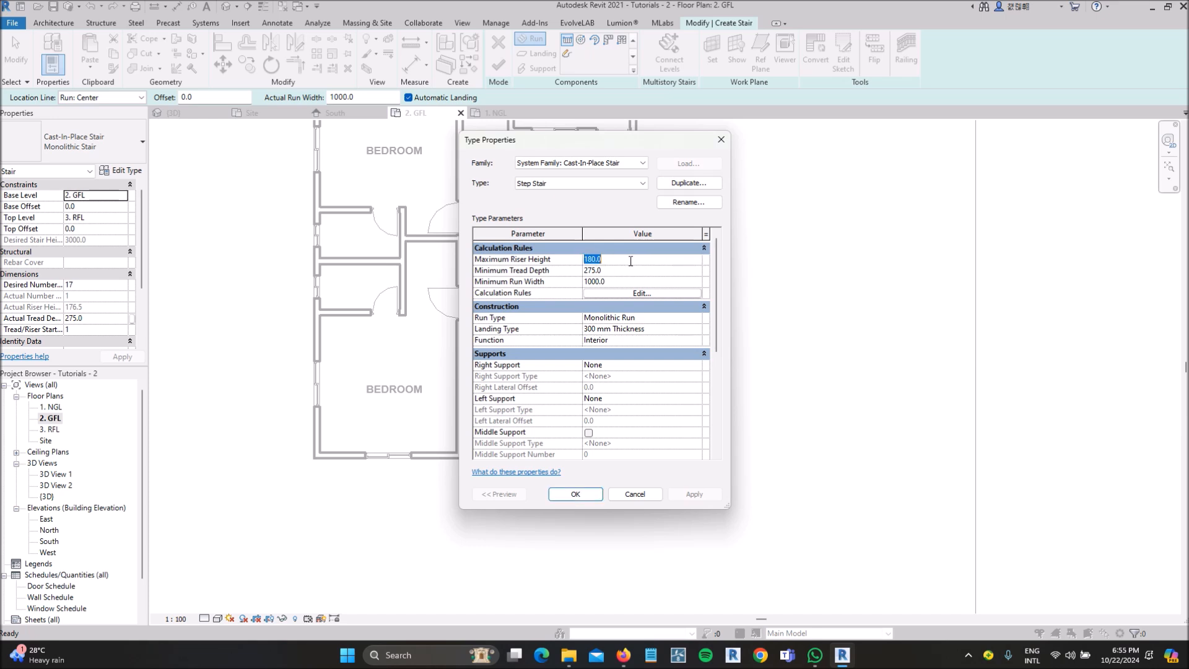
pyautogui.write('150')
pyautogui.click(627, 270)
pyautogui.write('300')
# - Set the monolithic material of the stair's run type to Ceramic Tile and duplicate the Monolithic Run type
pyautogui.click(698, 319)
pyautogui.click(697, 319)
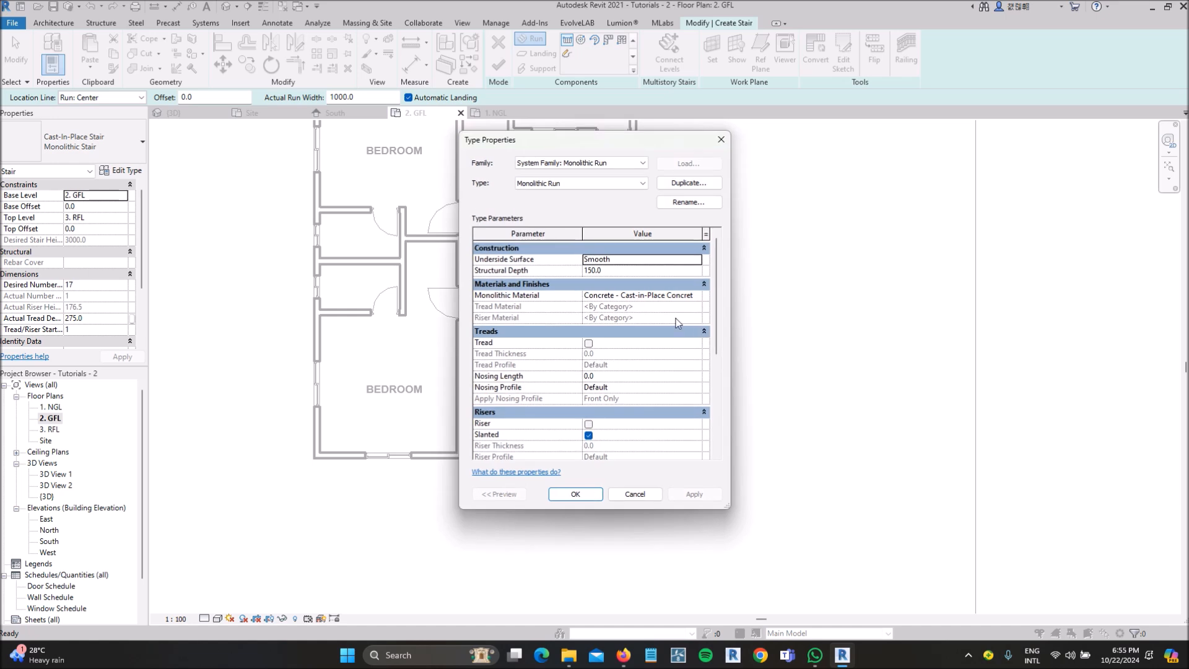
pyautogui.click(703, 301)
pyautogui.click(700, 296)
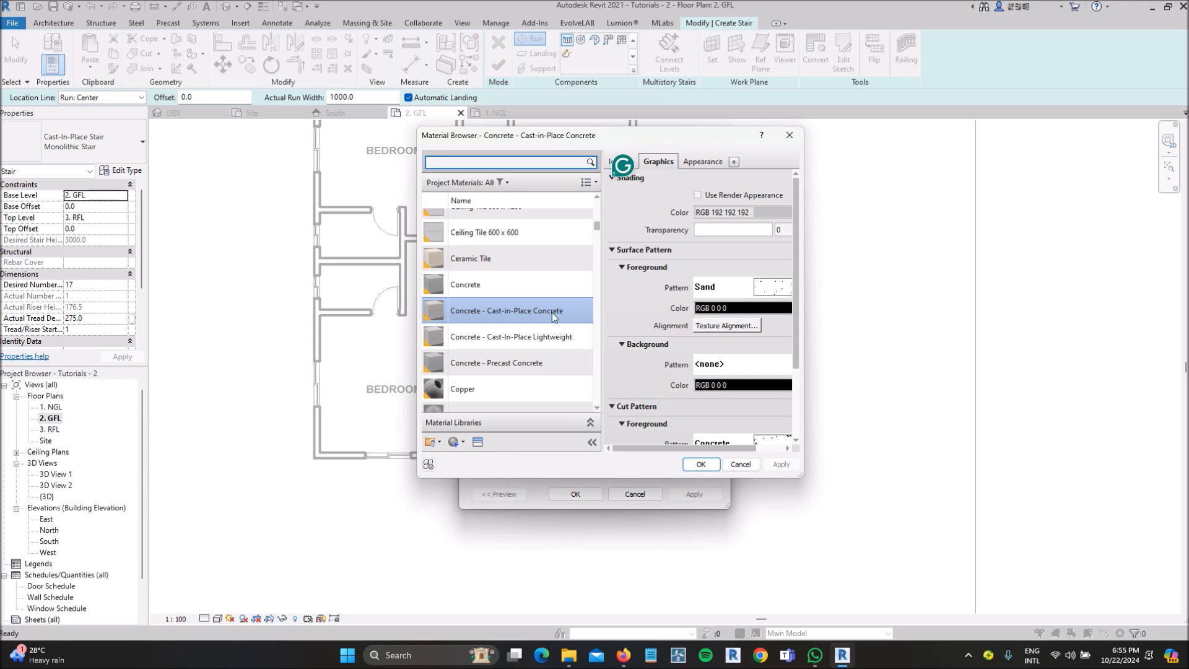
pyautogui.click(502, 338)
pyautogui.write('cer')
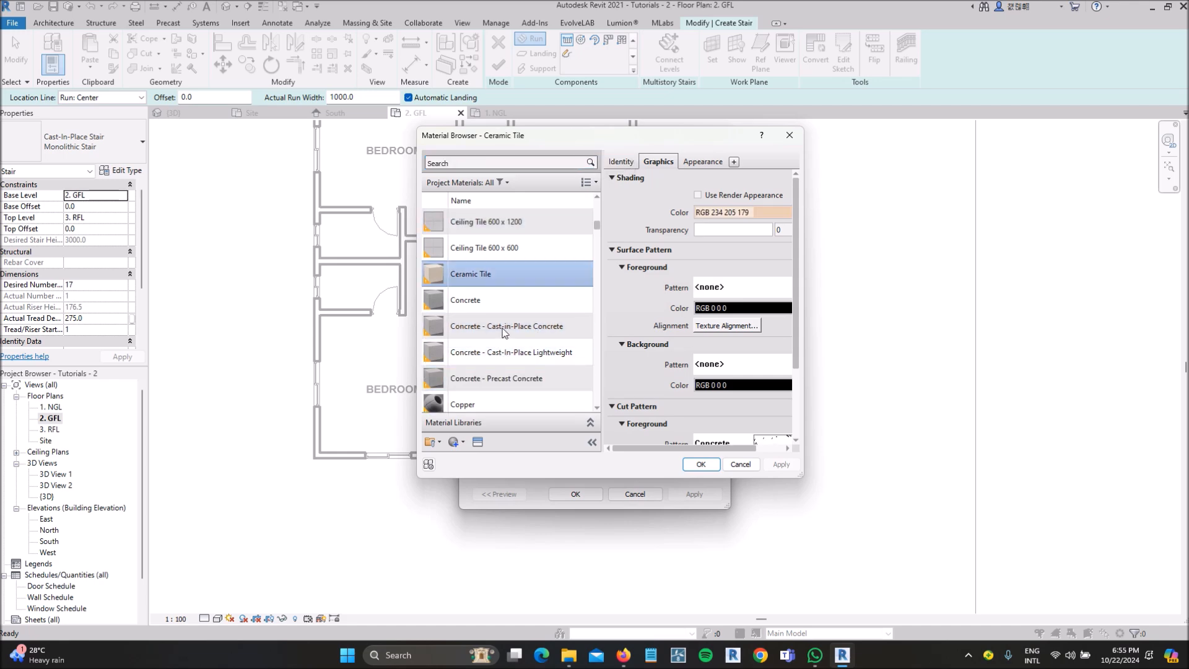
pyautogui.press('Return')
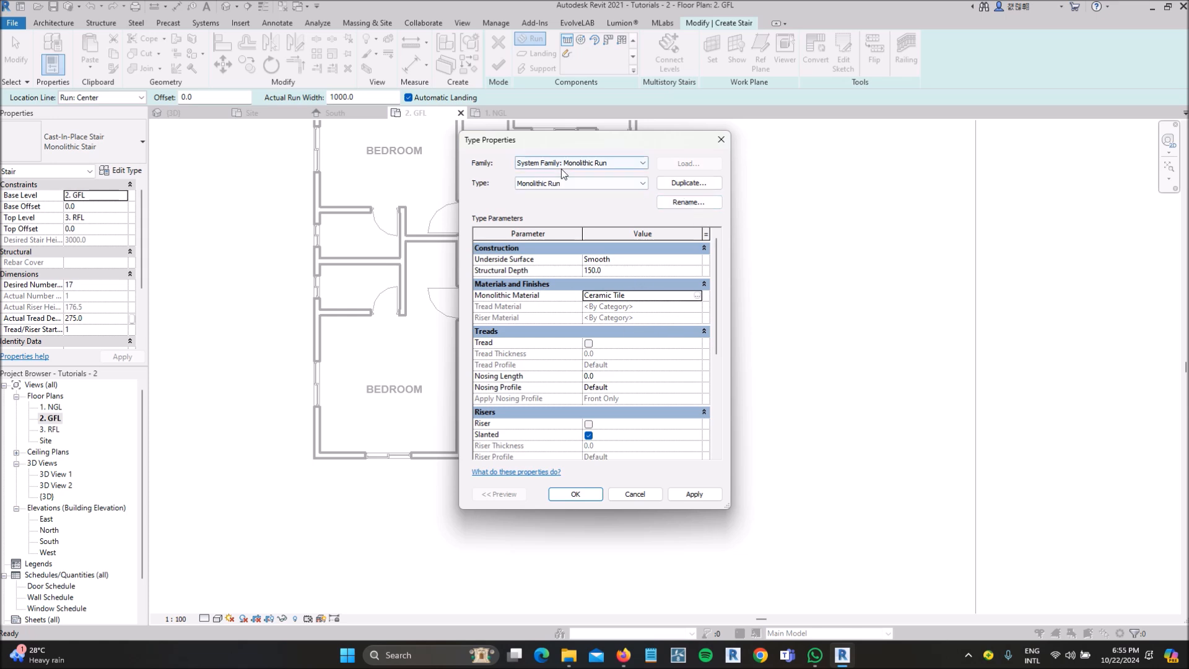
pyautogui.click(699, 188)
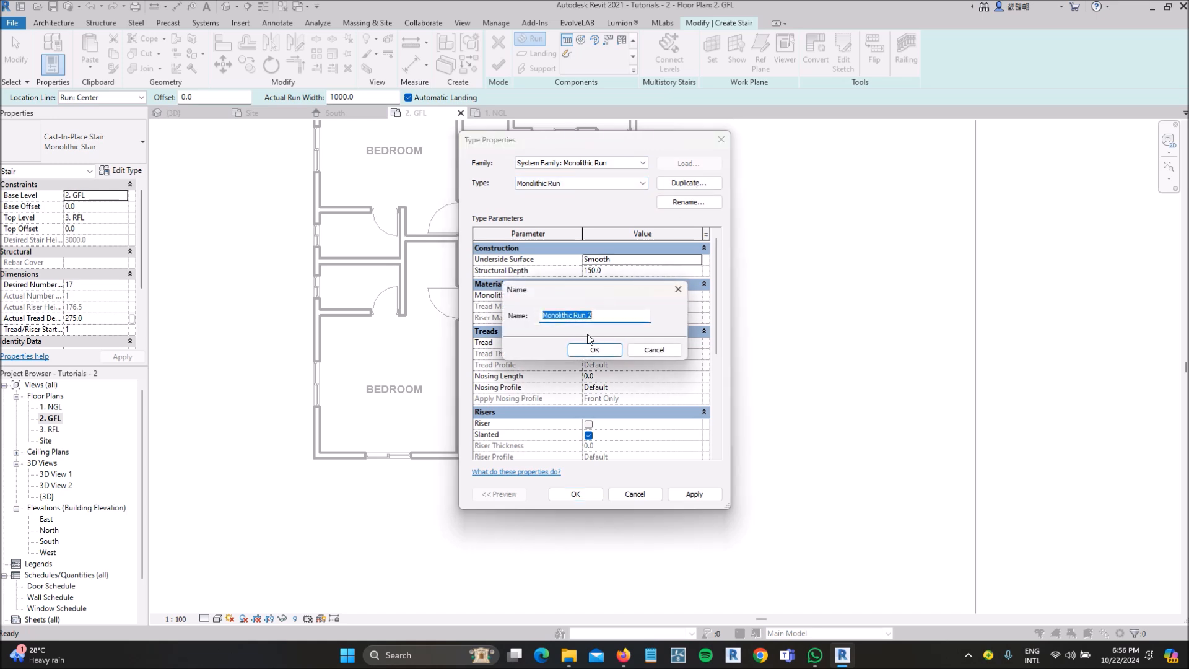
pyautogui.click(606, 350)
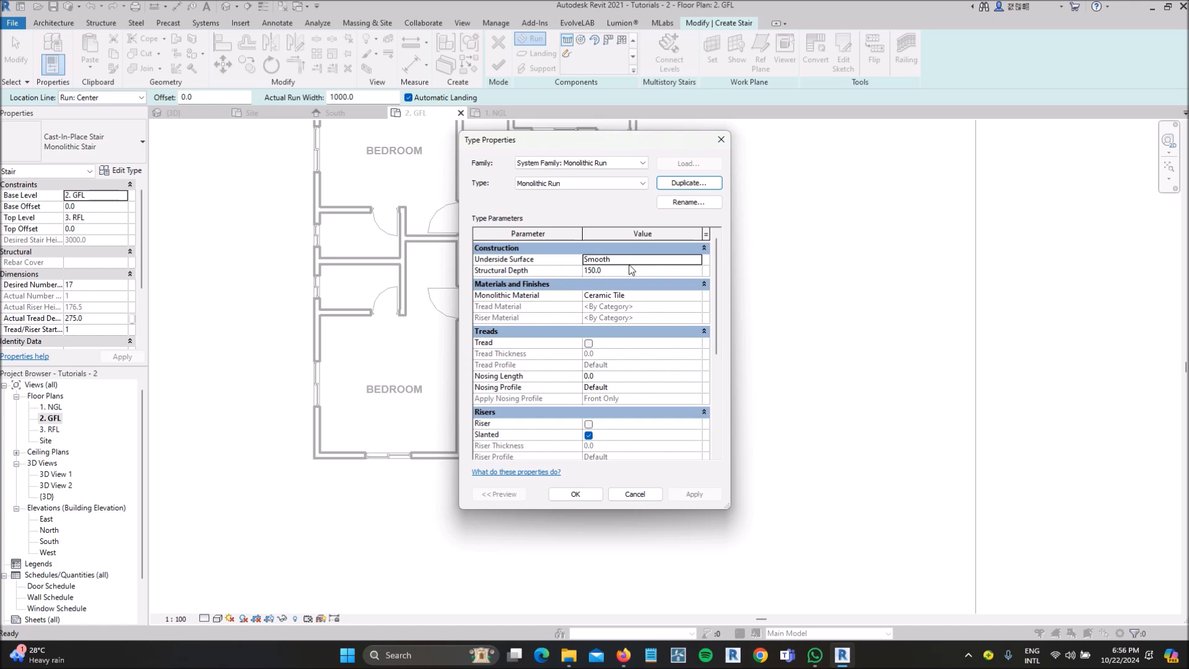
# - Duplicate the stair's run type as Monolithic Run 2 and set its monolithic material to Ceramic Tile
pyautogui.press('Escape')
pyautogui.click(696, 318)
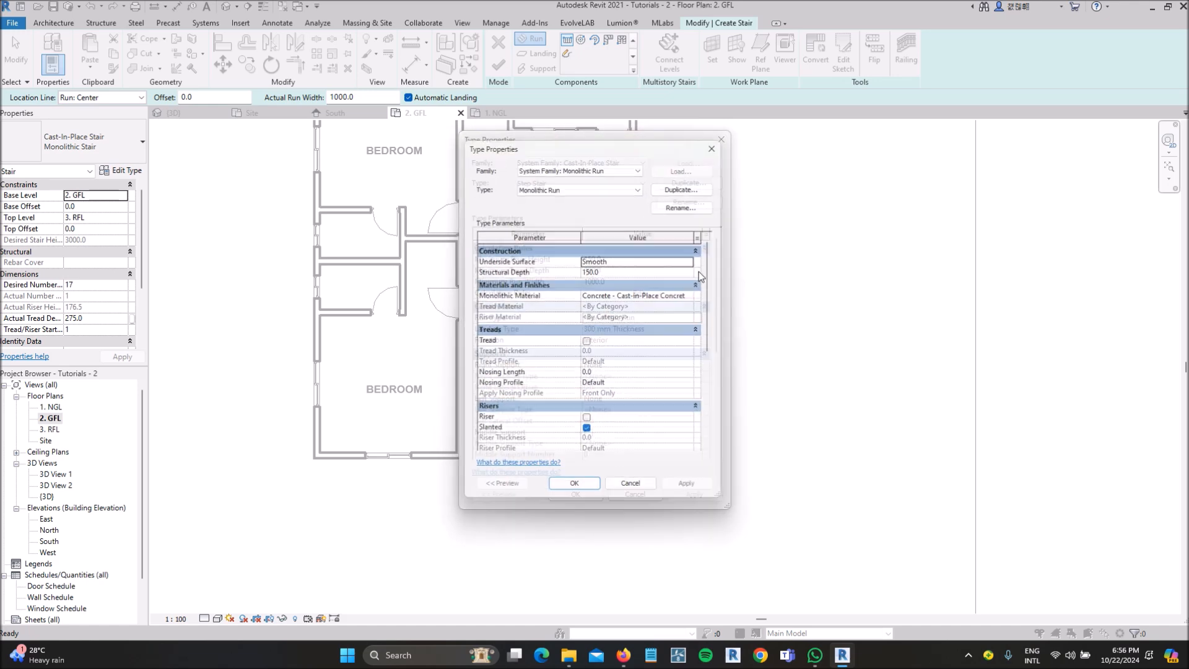
pyautogui.click(688, 183)
pyautogui.click(605, 351)
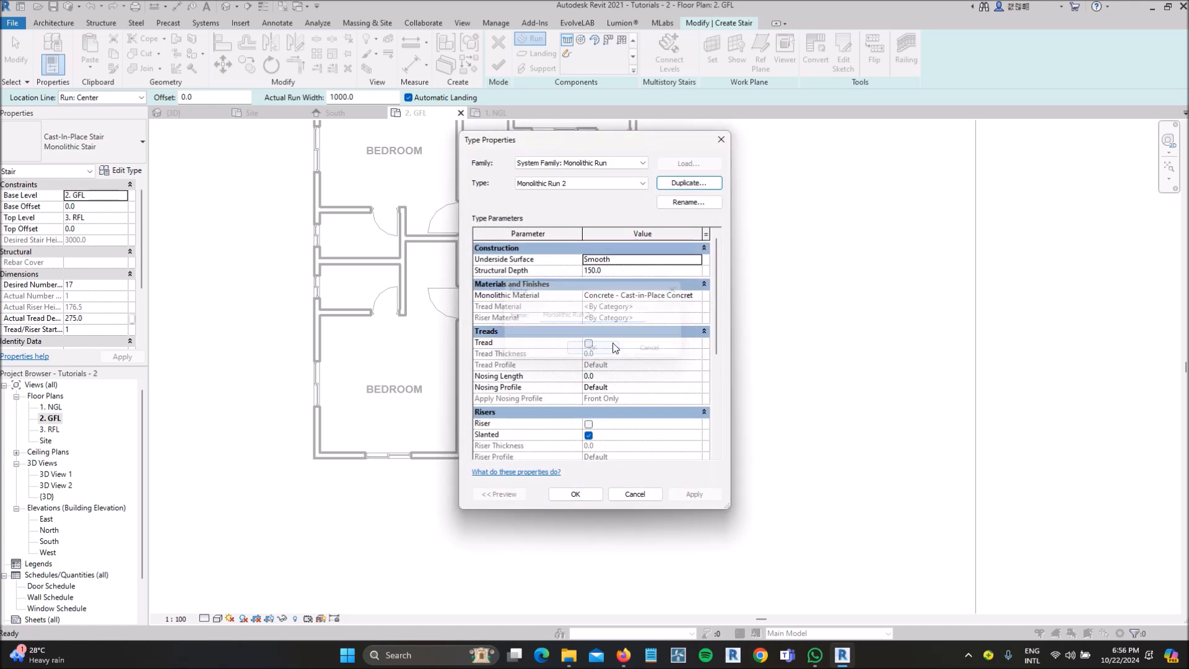
pyautogui.click(697, 296)
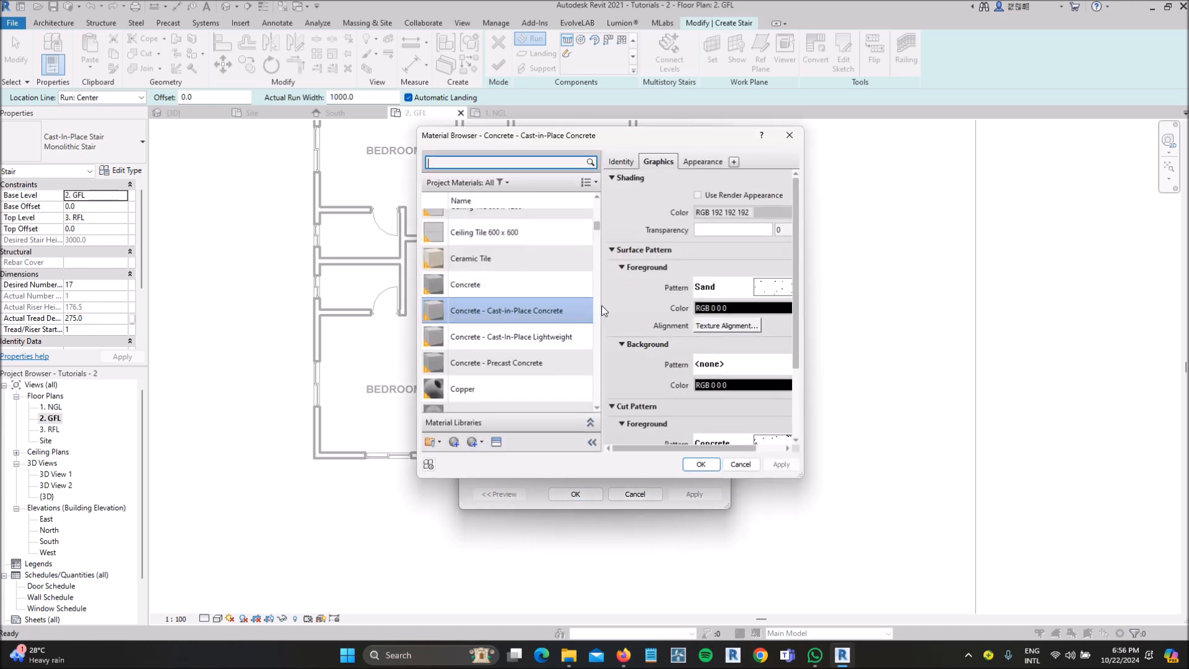
pyautogui.click(478, 262)
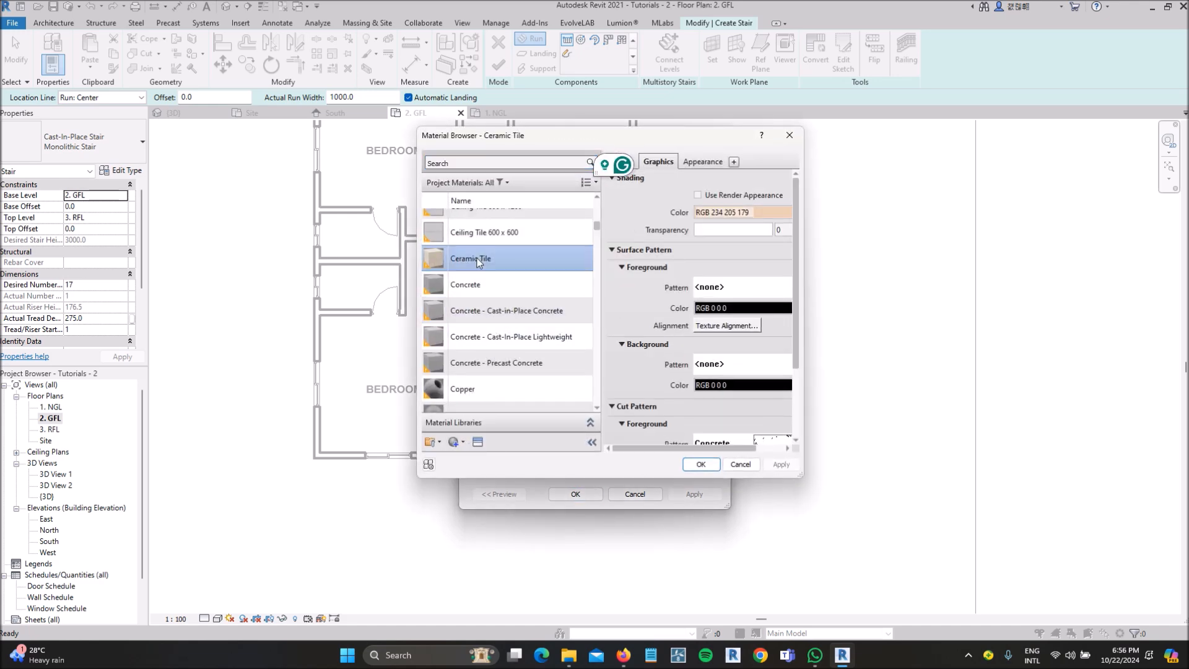
pyautogui.press('Return')
# - Set the structural depth of the Monolithic Run 2 type to 45 and accept the run type's properties
pyautogui.click(624, 271)
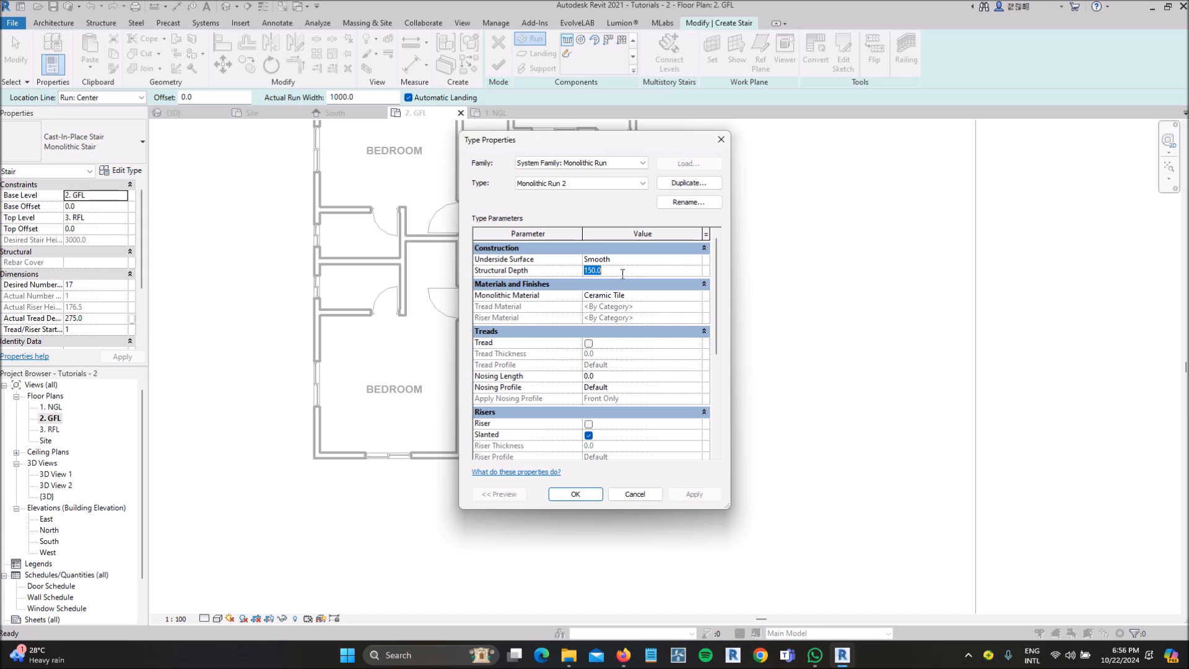
pyautogui.write('45')
pyautogui.click(585, 495)
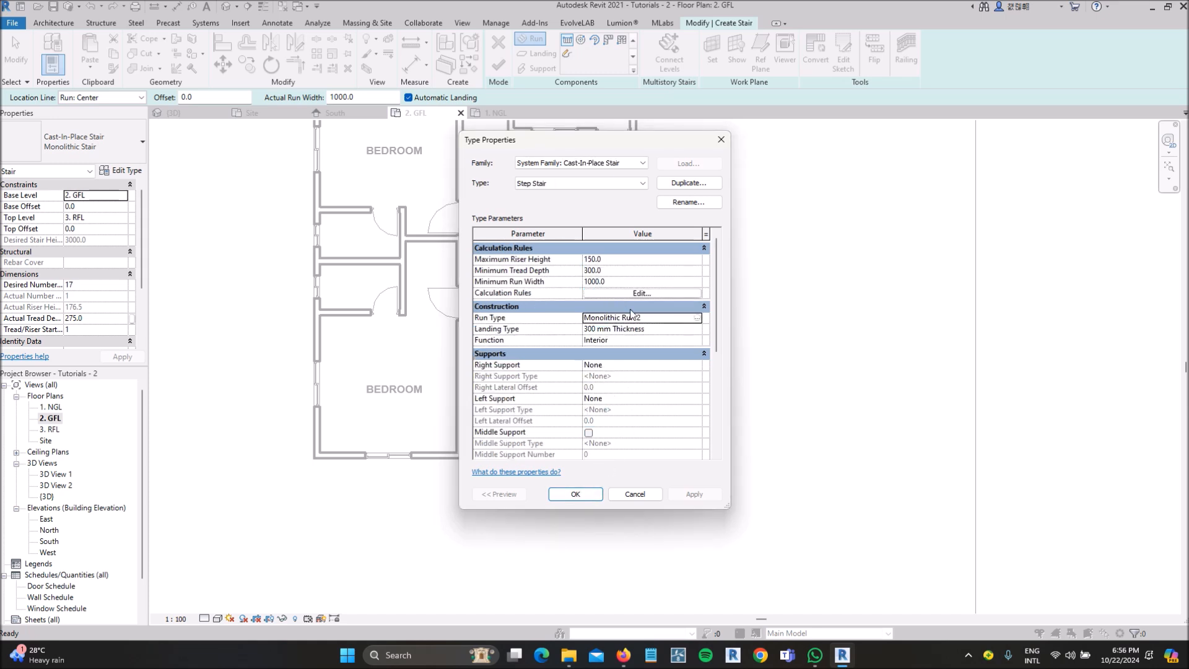
# - Check the properties of the 300 mm Thickness landing type and accept the Step Stair type settings
pyautogui.click(693, 329)
pyautogui.click(697, 329)
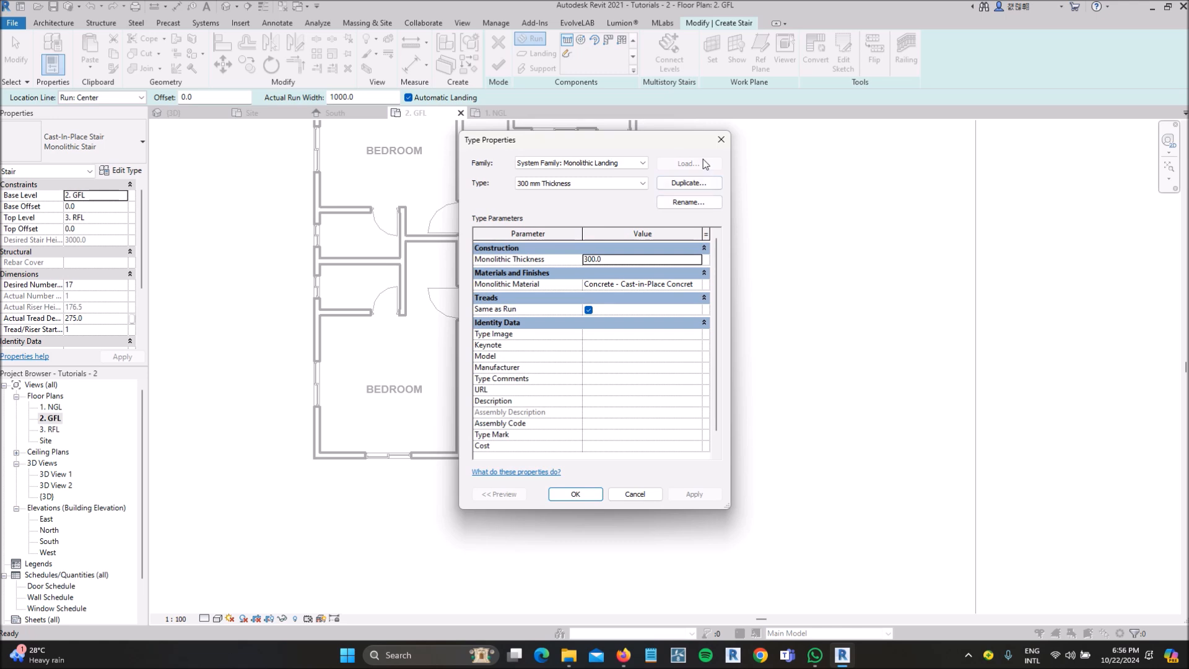
pyautogui.click(721, 140)
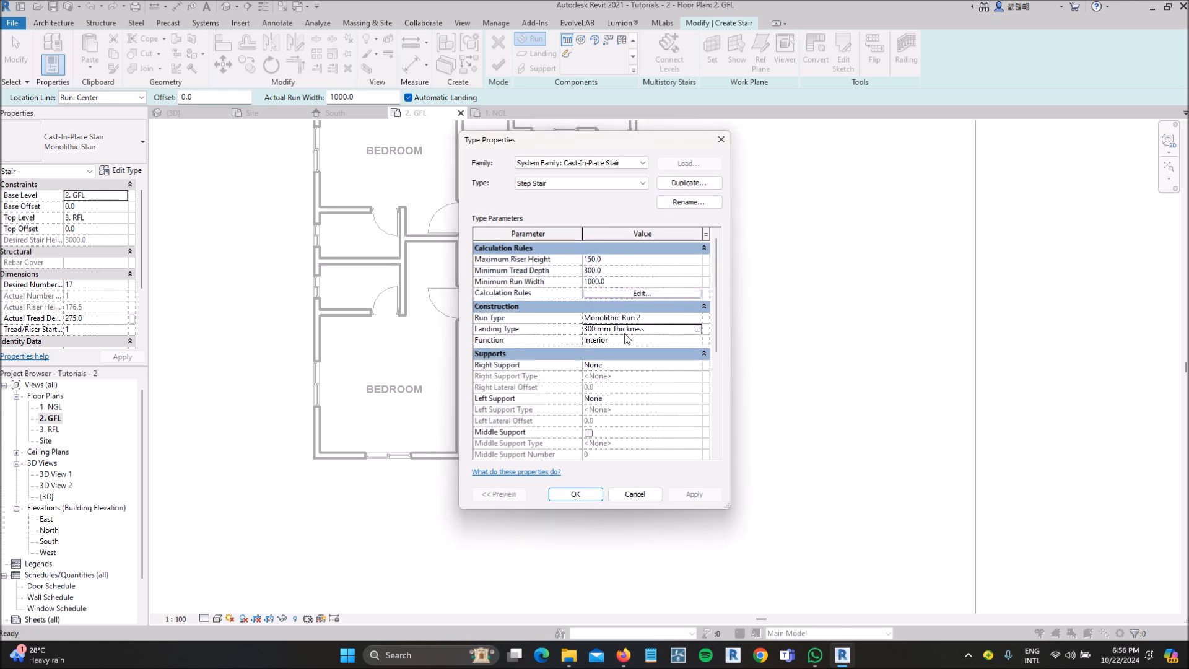
pyautogui.click(575, 493)
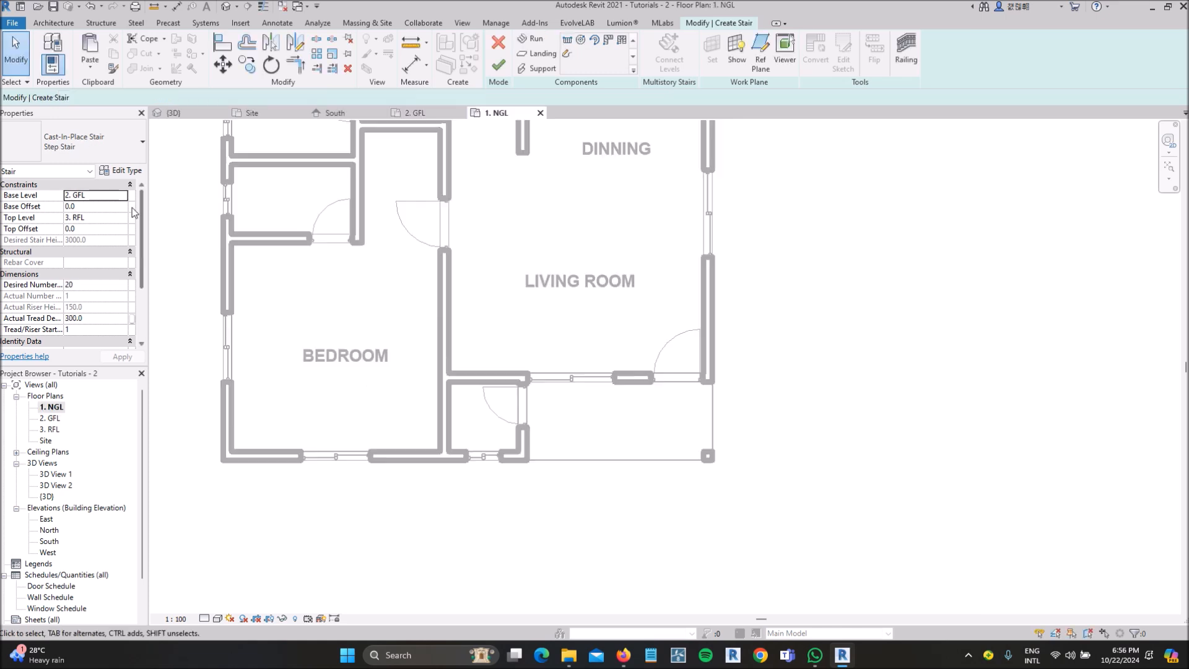
# - Set the stair's base level to 1. NGL and its top level to 2. GFL
pyautogui.click(93, 195)
pyautogui.click(122, 195)
pyautogui.click(77, 206)
pyautogui.click(121, 218)
pyautogui.click(122, 217)
pyautogui.click(81, 247)
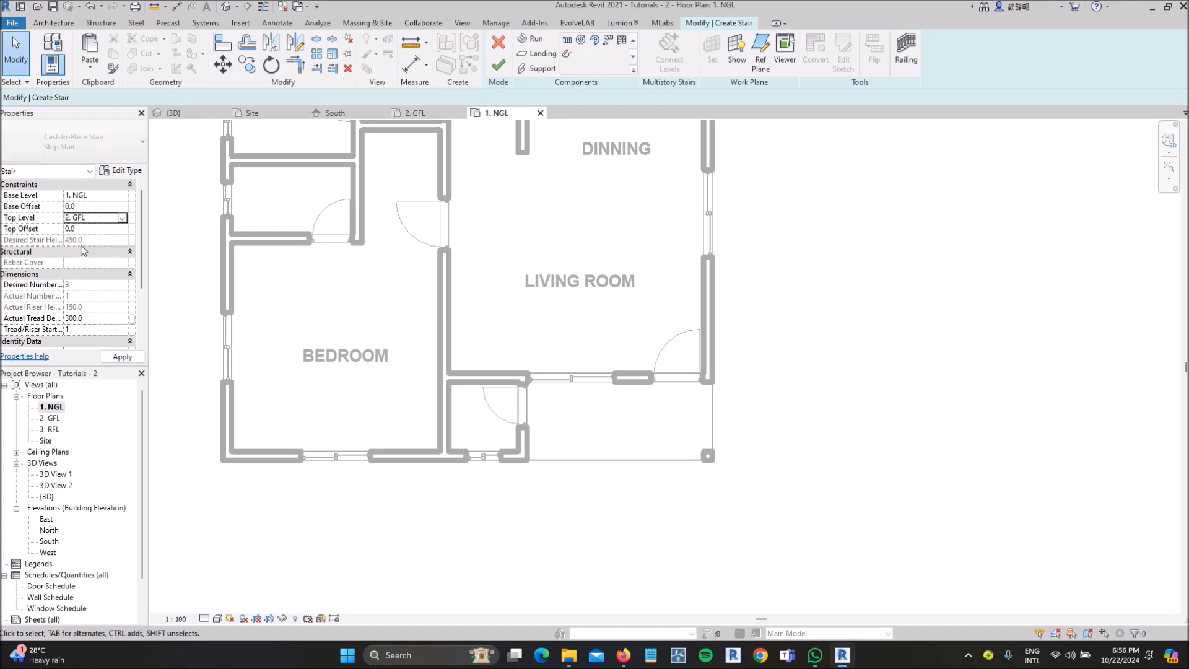
# - Draw a straight stair run about 600 mm long in front of the porch, rising towards the house
pyautogui.scroll(-5, 569, 438)
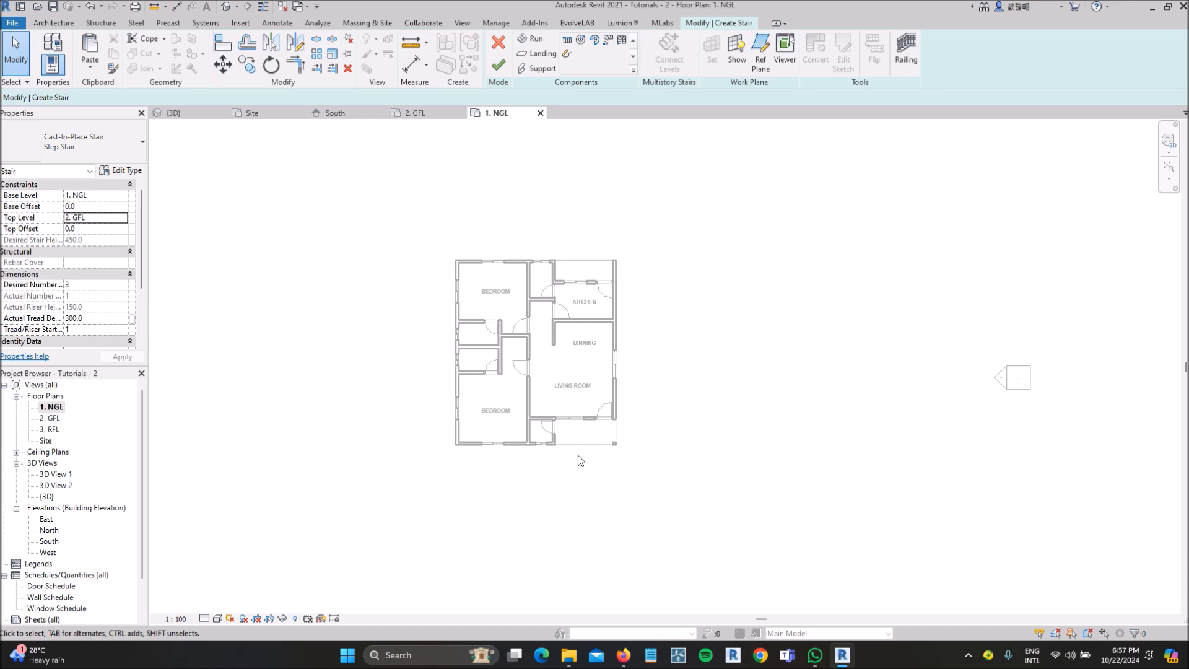
pyautogui.click(534, 42)
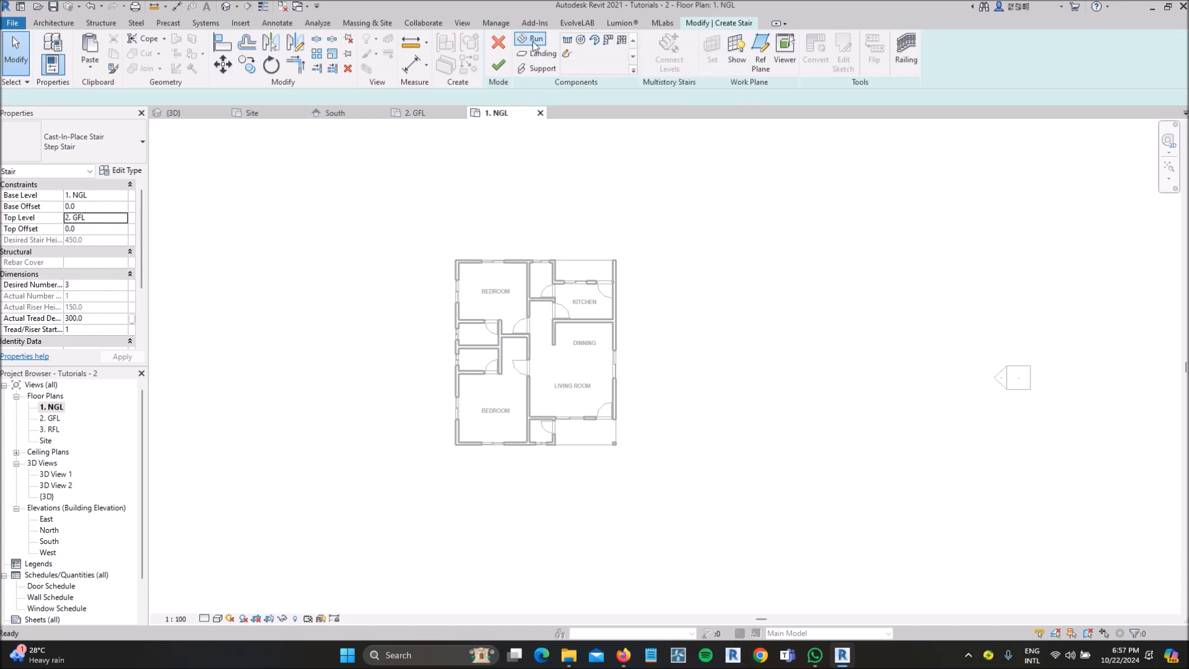
pyautogui.scroll(5, 580, 471)
pyautogui.click(580, 482)
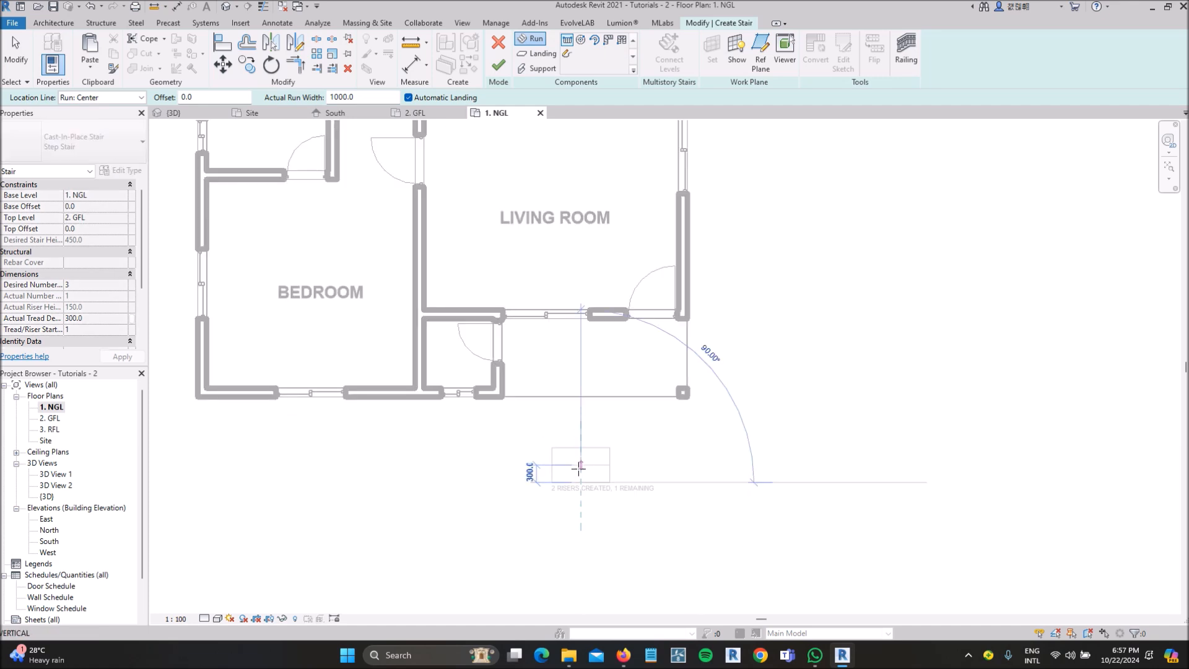
pyautogui.click(580, 446)
pyautogui.press('Escape')
# - Keep the run's location line at Run: Center and set the run width to 1200 mm
pyautogui.click(604, 454)
pyautogui.click(122, 196)
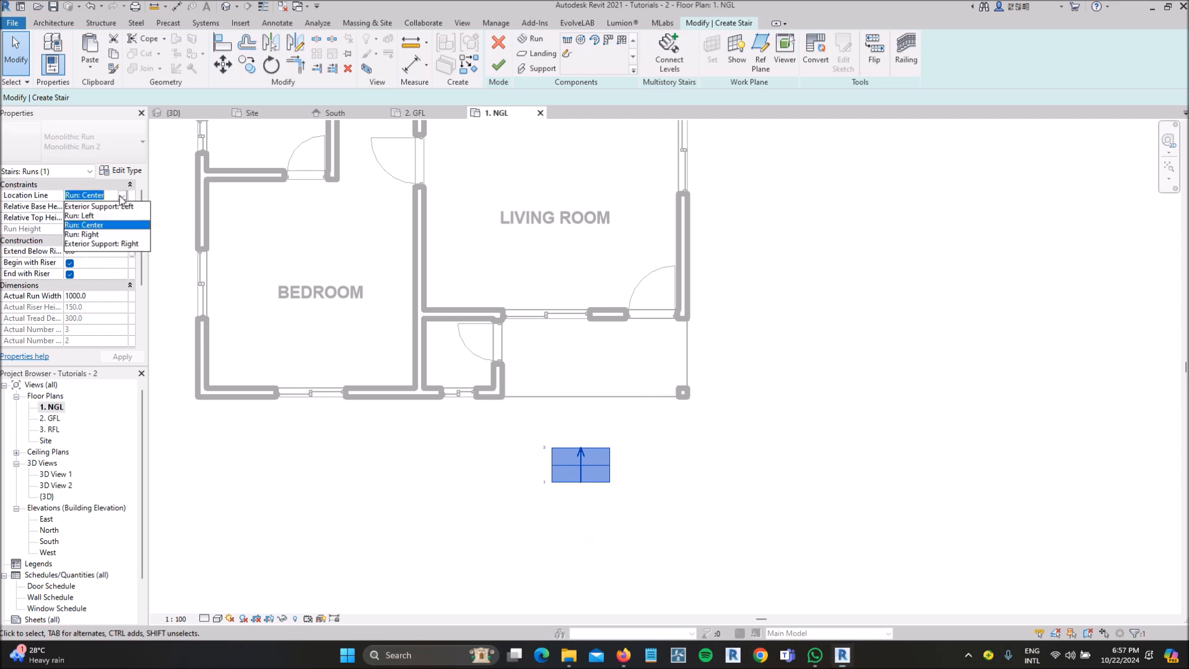
pyautogui.click(91, 226)
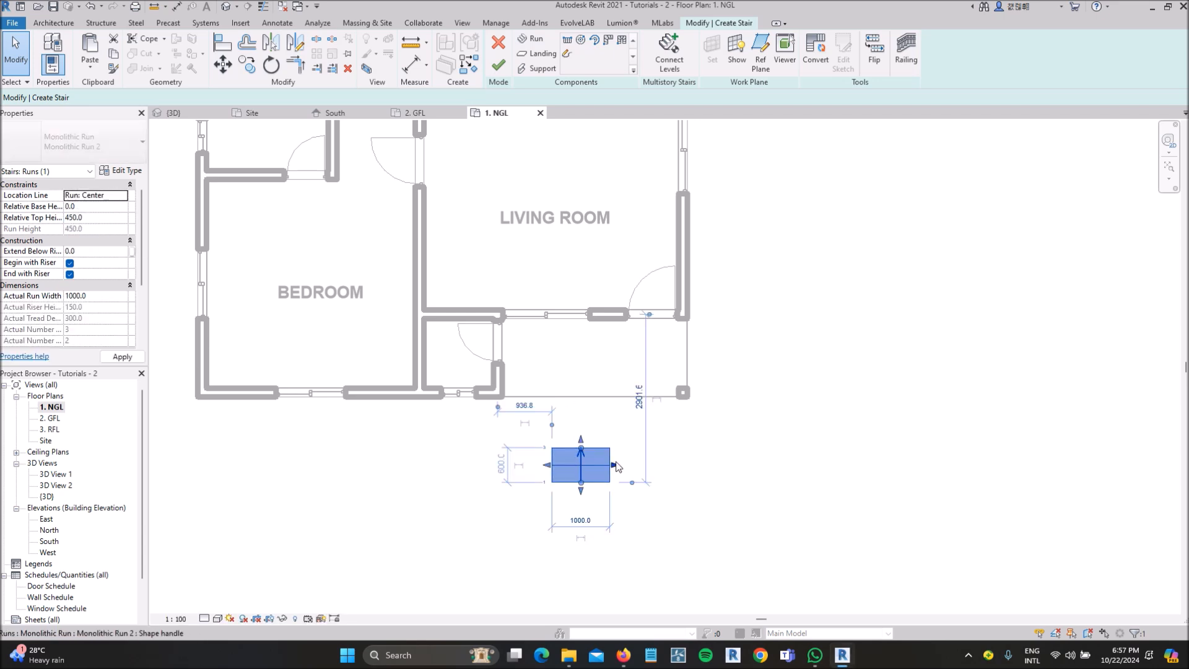
pyautogui.click(585, 520)
pyautogui.write('1200')
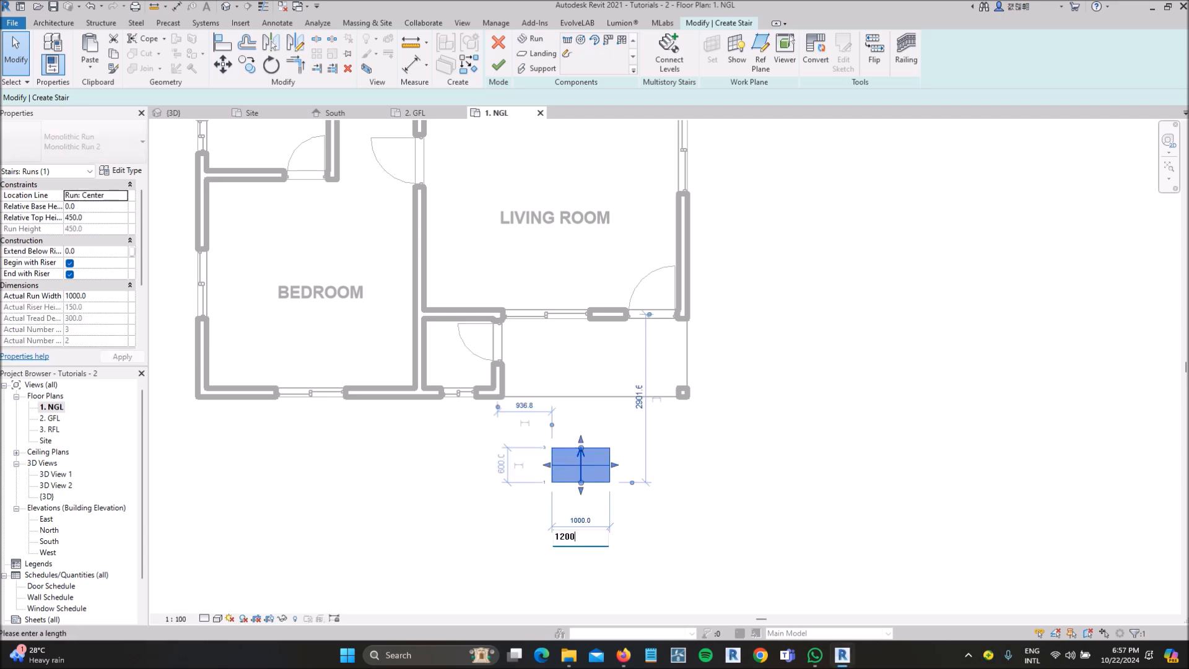
pyautogui.press('Return')
pyautogui.scroll(2, 616, 444)
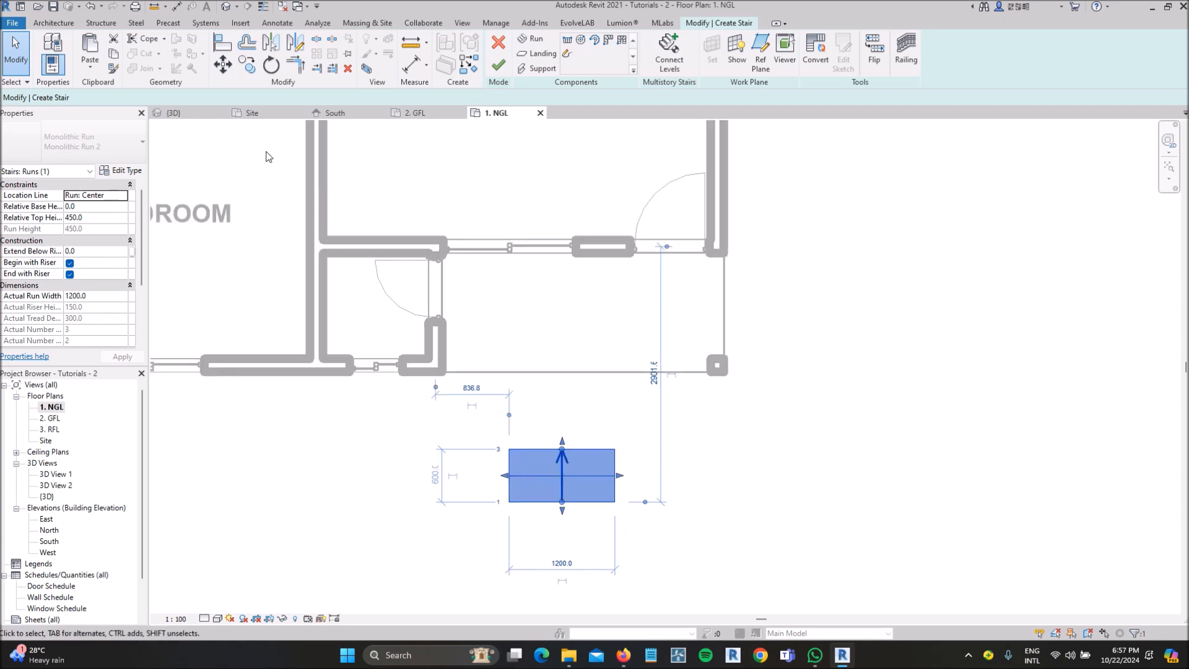
# - Move the run by its corner so it meets the porch's front edge beside the corner column
pyautogui.click(223, 65)
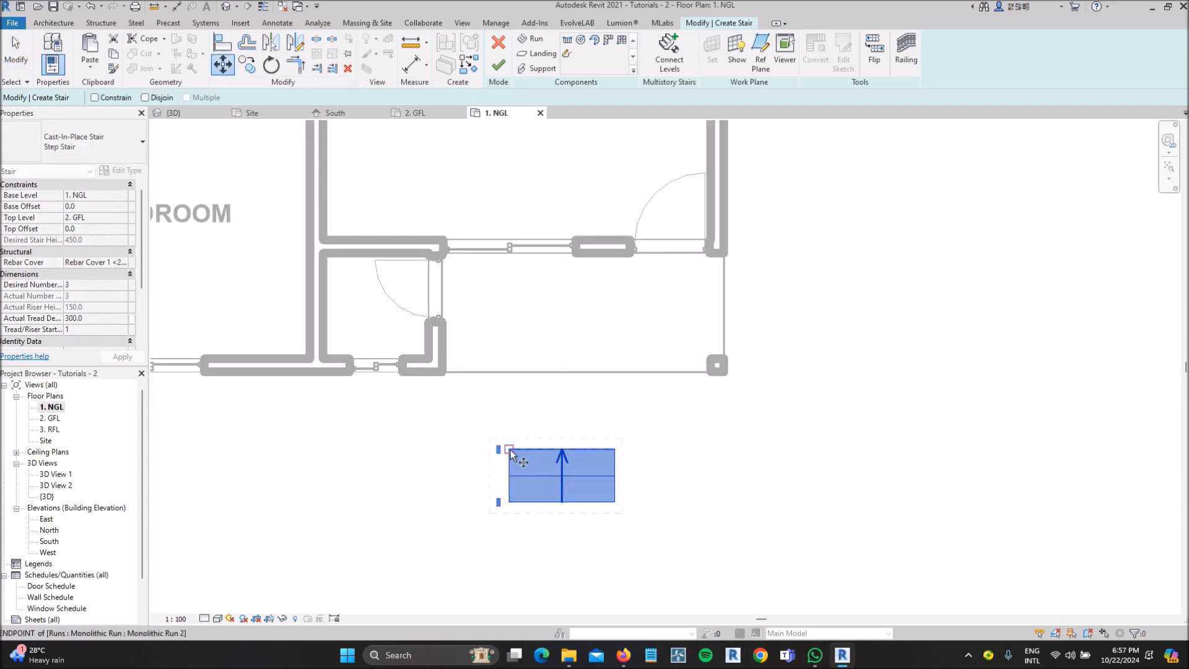
pyautogui.click(612, 451)
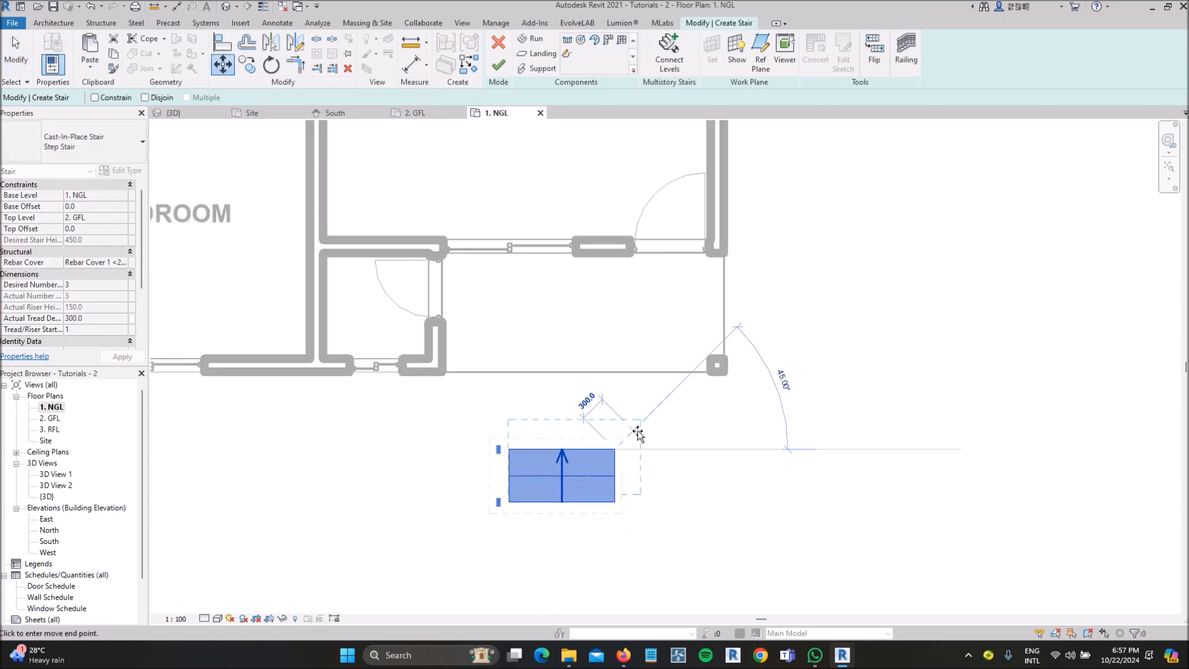
pyautogui.click(709, 372)
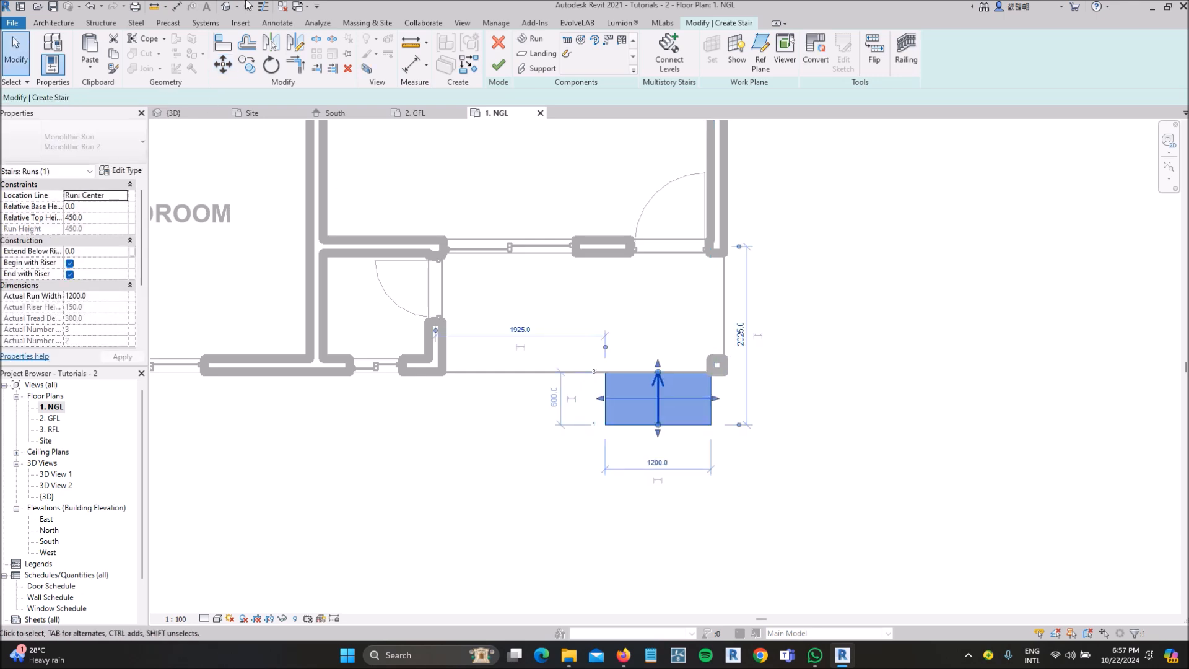
# - Turn on thin line display in the plan and finish the stair
pyautogui.click(267, 7)
pyautogui.click(686, 320)
pyautogui.scroll(-3, 420, 428)
pyautogui.scroll(3, 592, 400)
pyautogui.scroll(-2, 631, 407)
pyautogui.scroll(1, 514, 214)
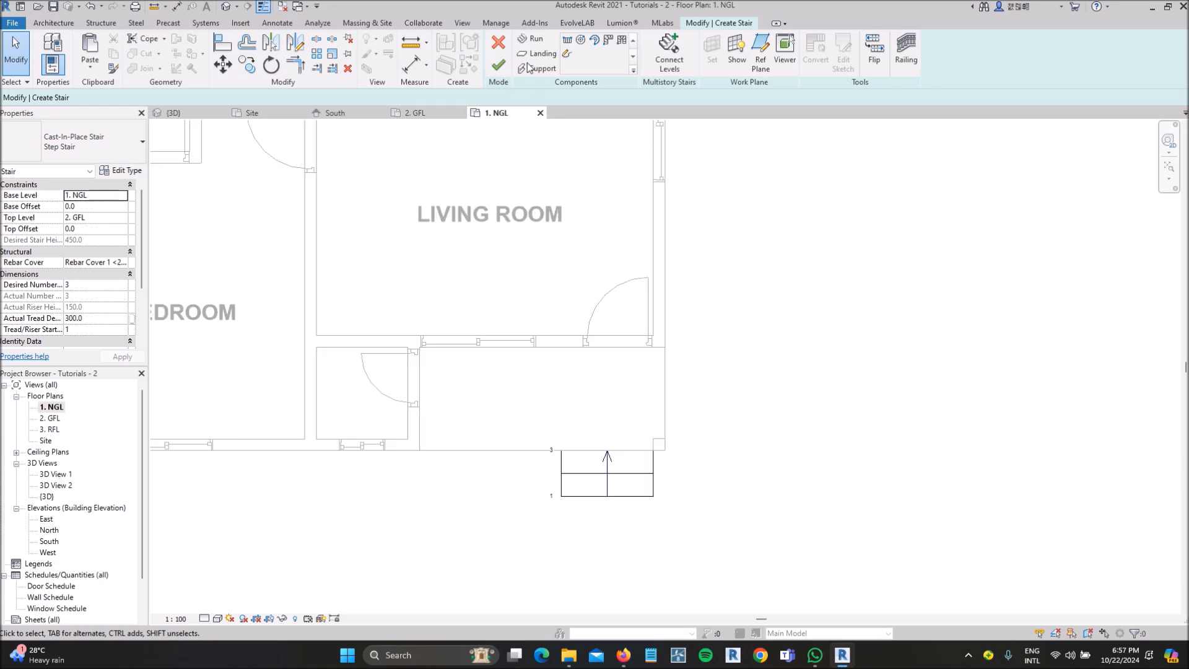
pyautogui.click(499, 67)
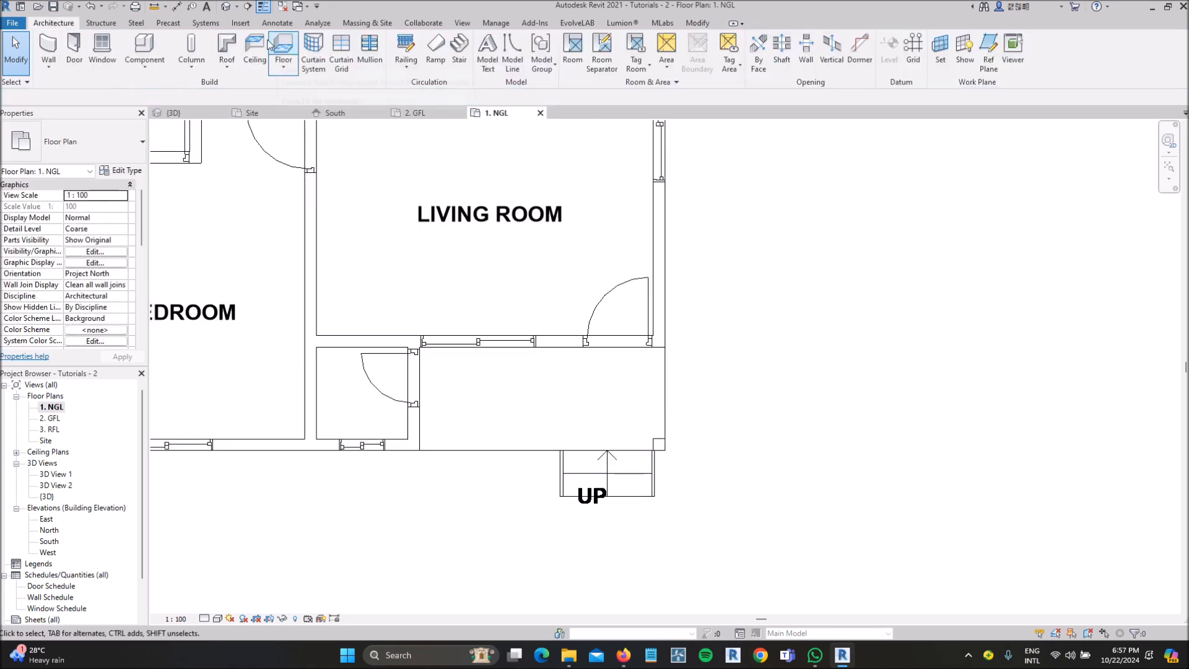
# - Open the default 3D view and examine the entrance stair and its two pipe railings against the porch floor
pyautogui.click(226, 8)
pyautogui.scroll(3, 585, 480)
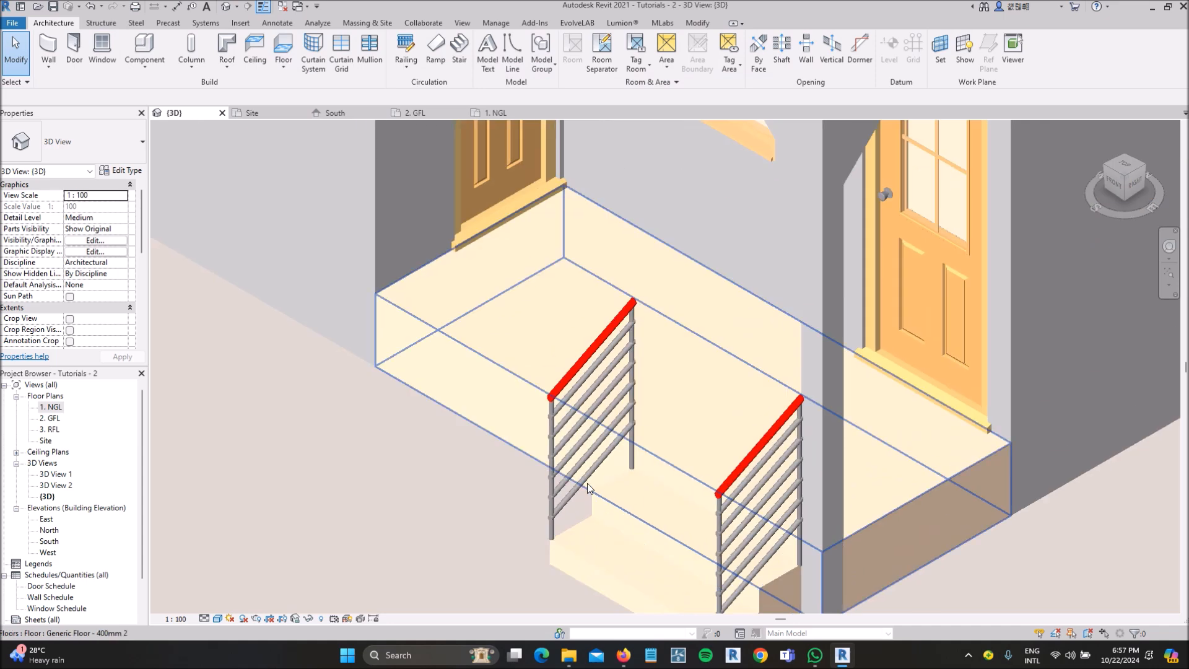
pyautogui.click(577, 460)
pyautogui.click(743, 486)
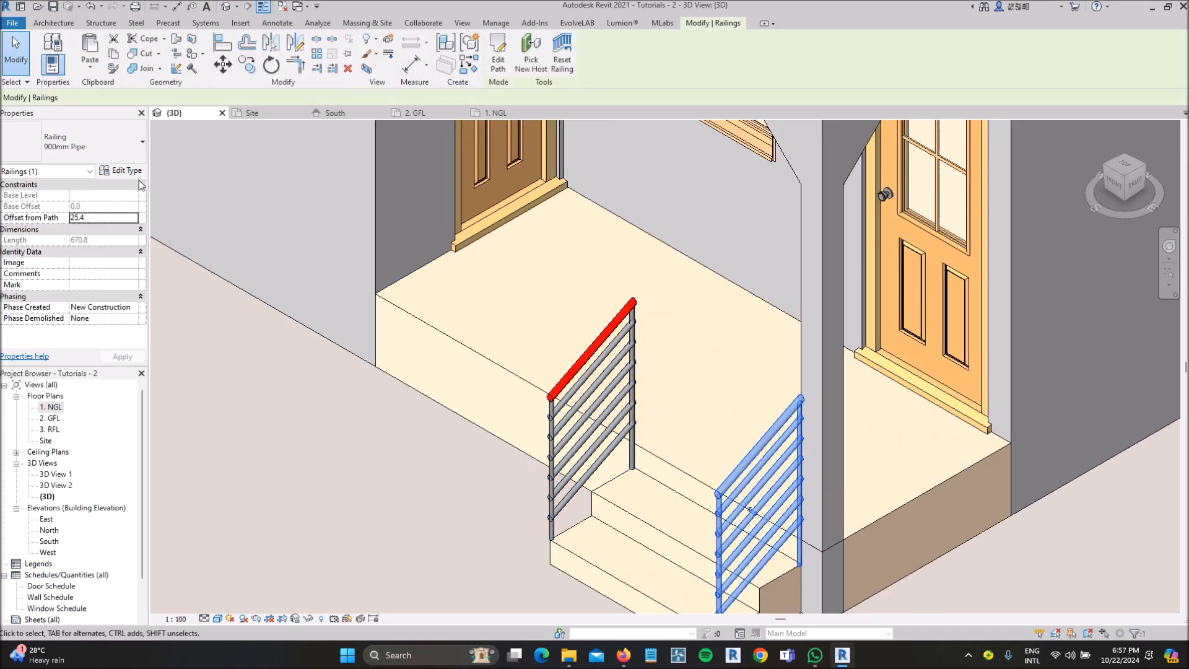
pyautogui.click(87, 143)
pyautogui.click(661, 396)
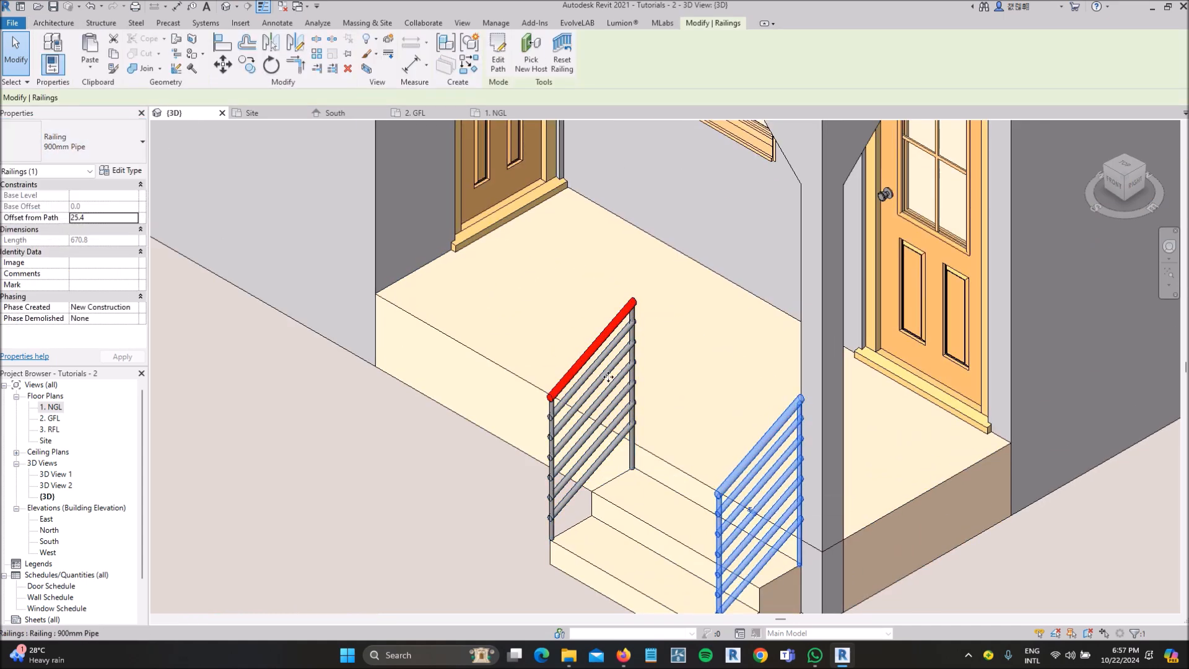
pyautogui.click(608, 376)
pyautogui.press('Escape')
pyautogui.scroll(-6, 565, 314)
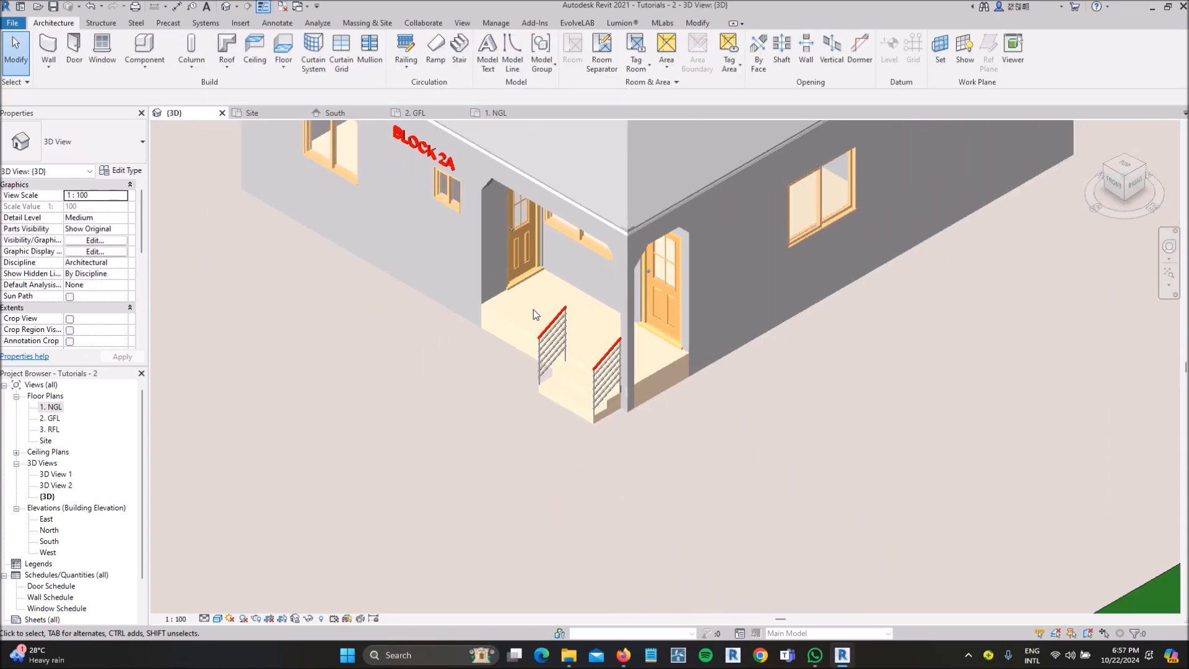
pyautogui.scroll(4, 631, 338)
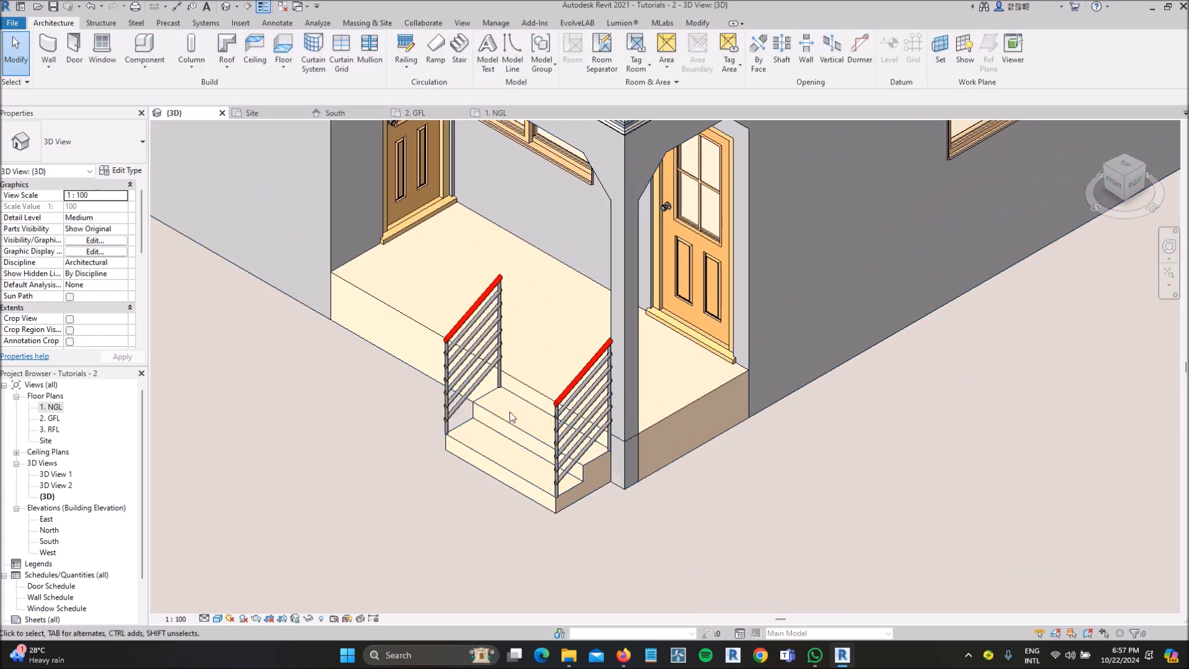
pyautogui.scroll(2, 540, 314)
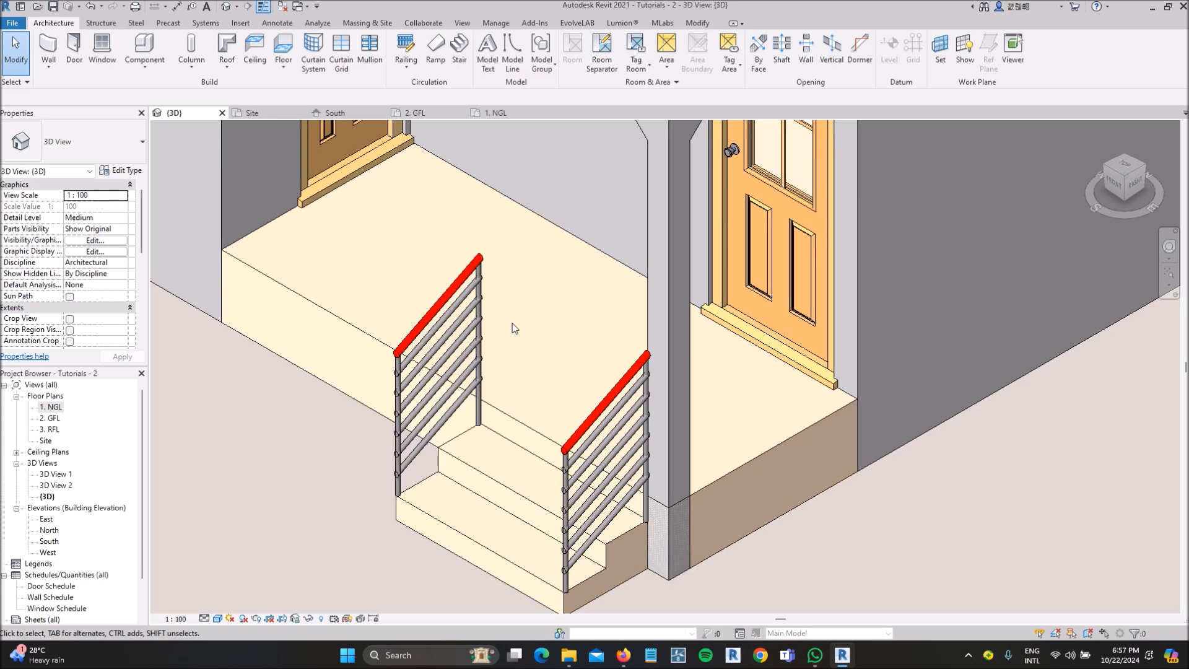
pyautogui.click(451, 336)
pyautogui.scroll(-3, 539, 369)
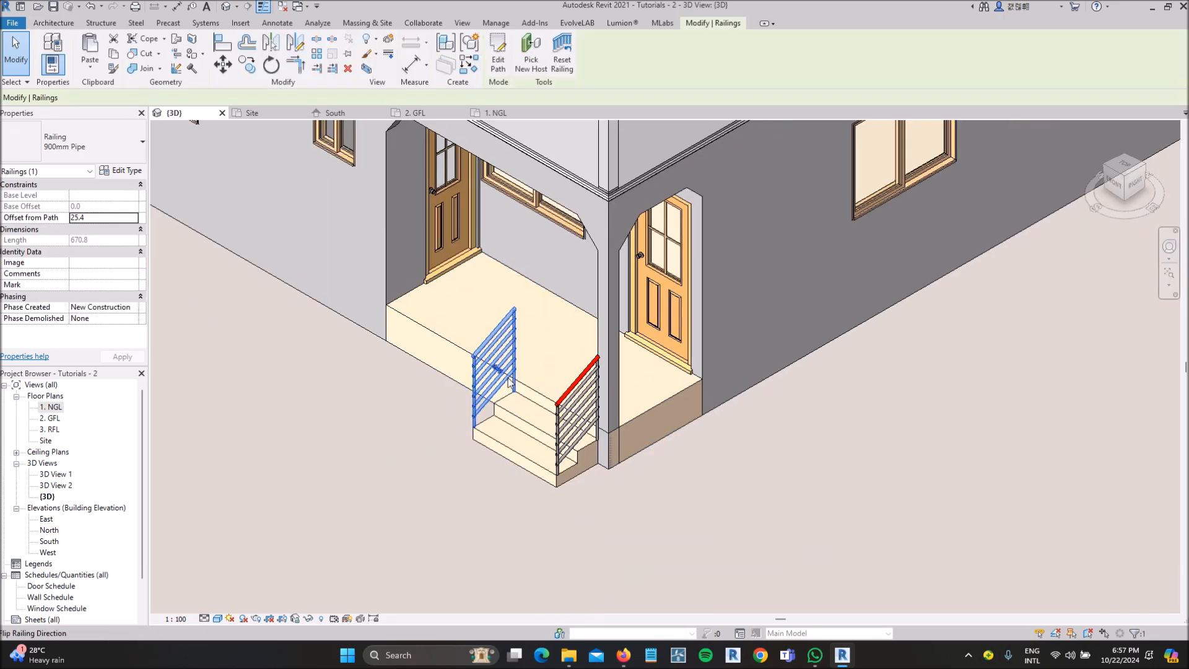
pyautogui.scroll(2, 563, 416)
# - Delete both railings from the entrance stair
pyautogui.click(570, 410)
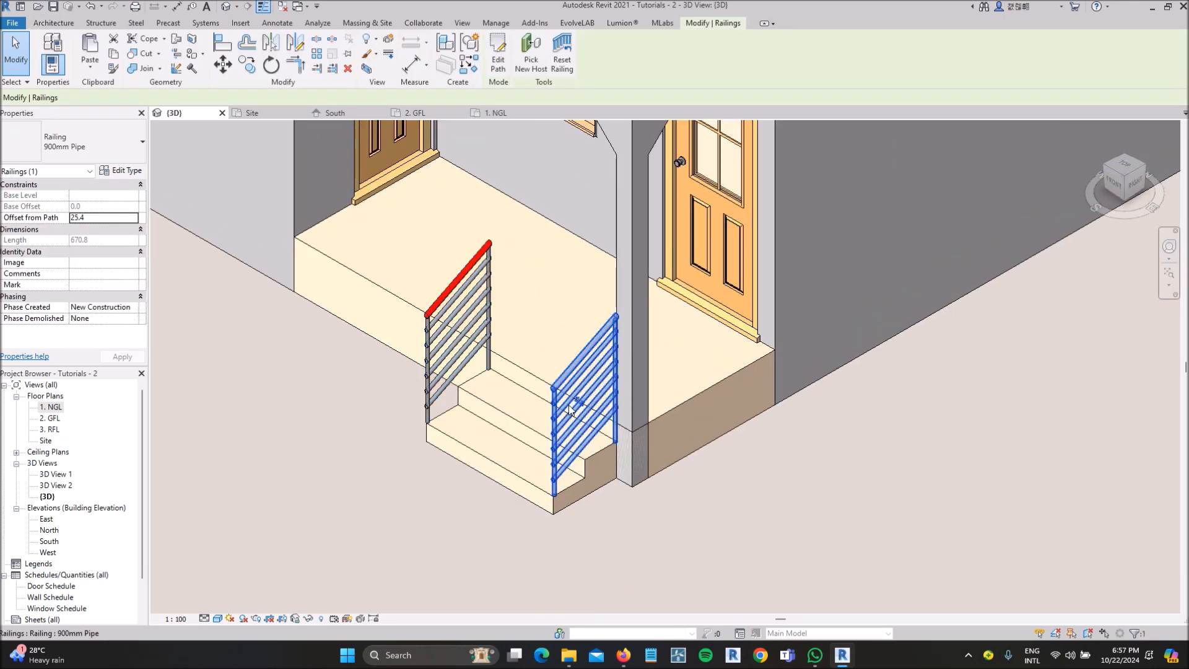
pyautogui.press('Delete')
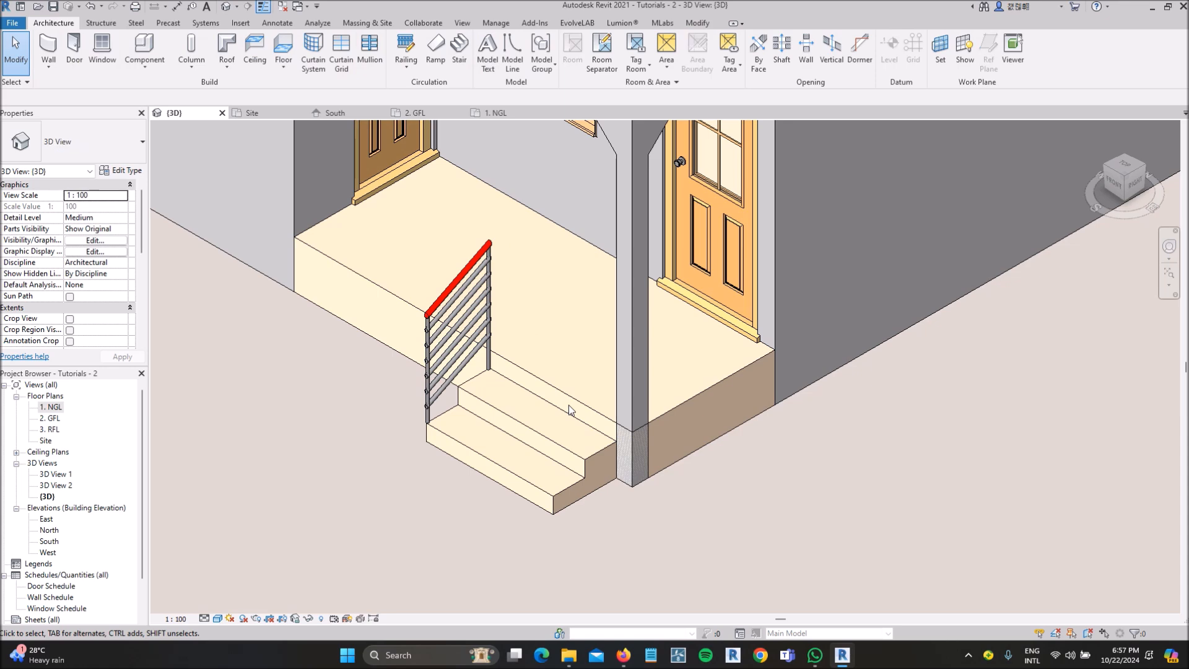
pyautogui.click(459, 291)
pyautogui.press('Delete')
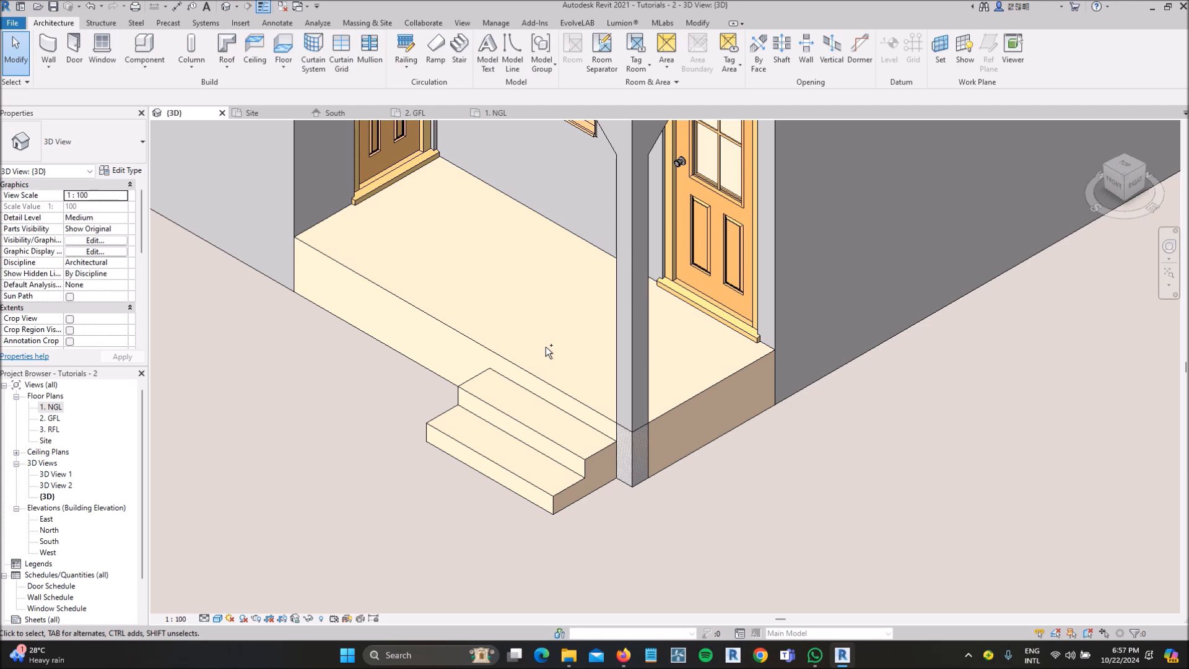
# - Undo the deletion of both stair railings
pyautogui.hotkey('ctrl', 'z')
pyautogui.hotkey('ctrl', 'z')
pyautogui.click(475, 303)
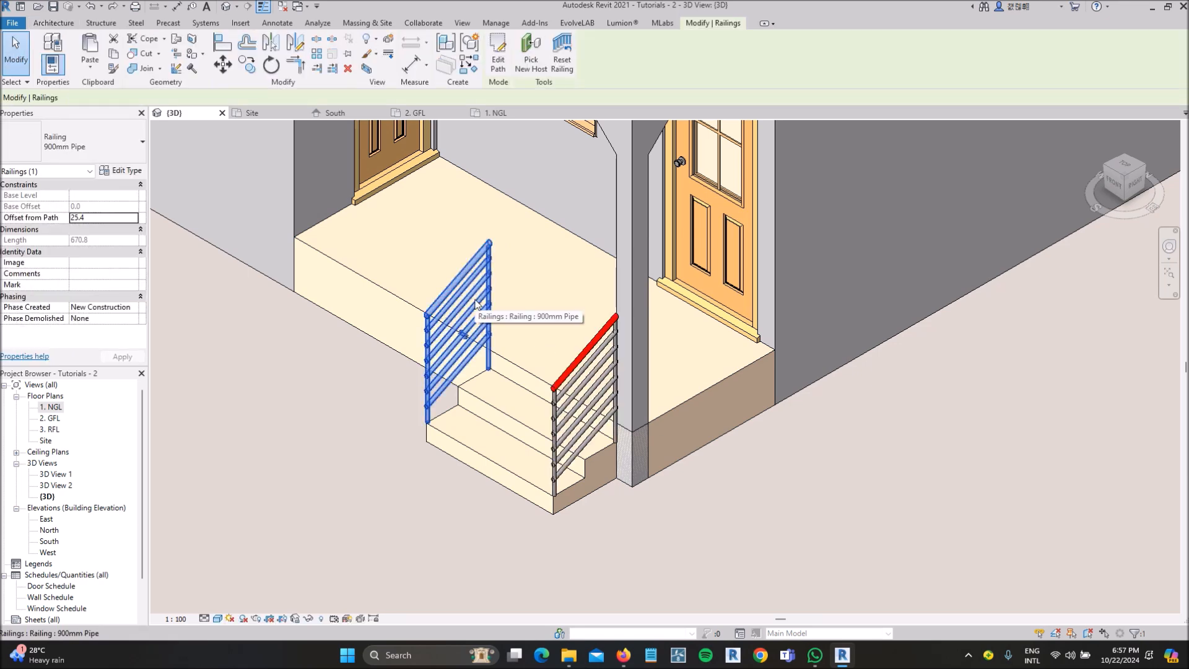
pyautogui.press('Escape')
pyautogui.scroll(-4, 526, 390)
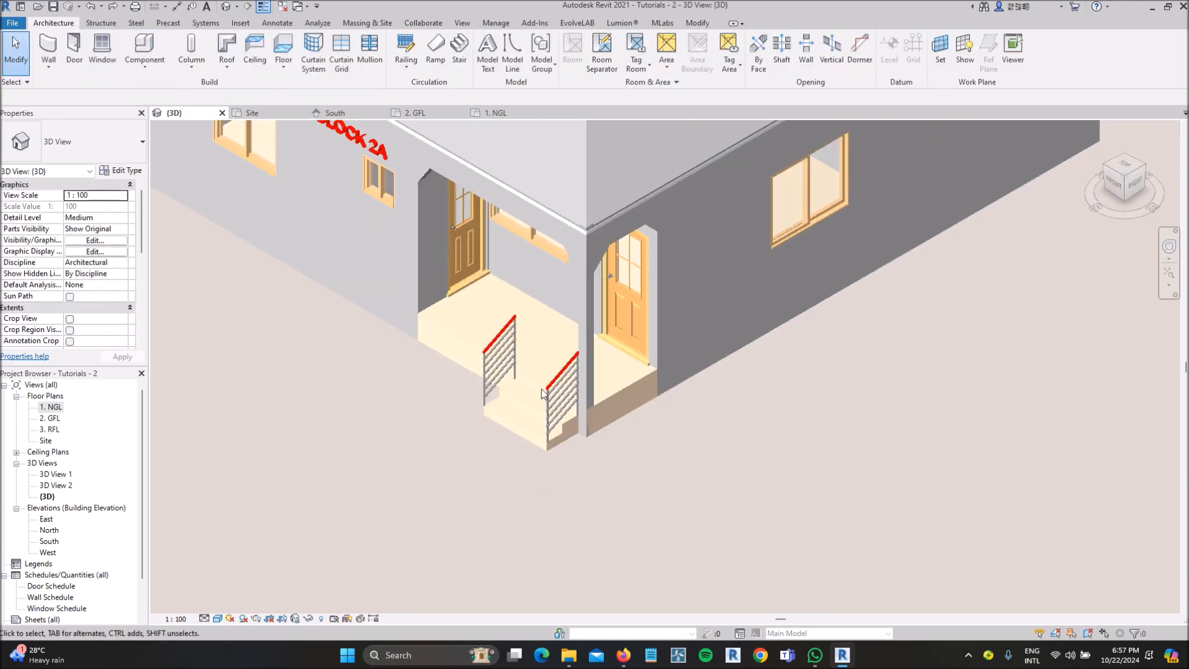
pyautogui.scroll(3, 520, 365)
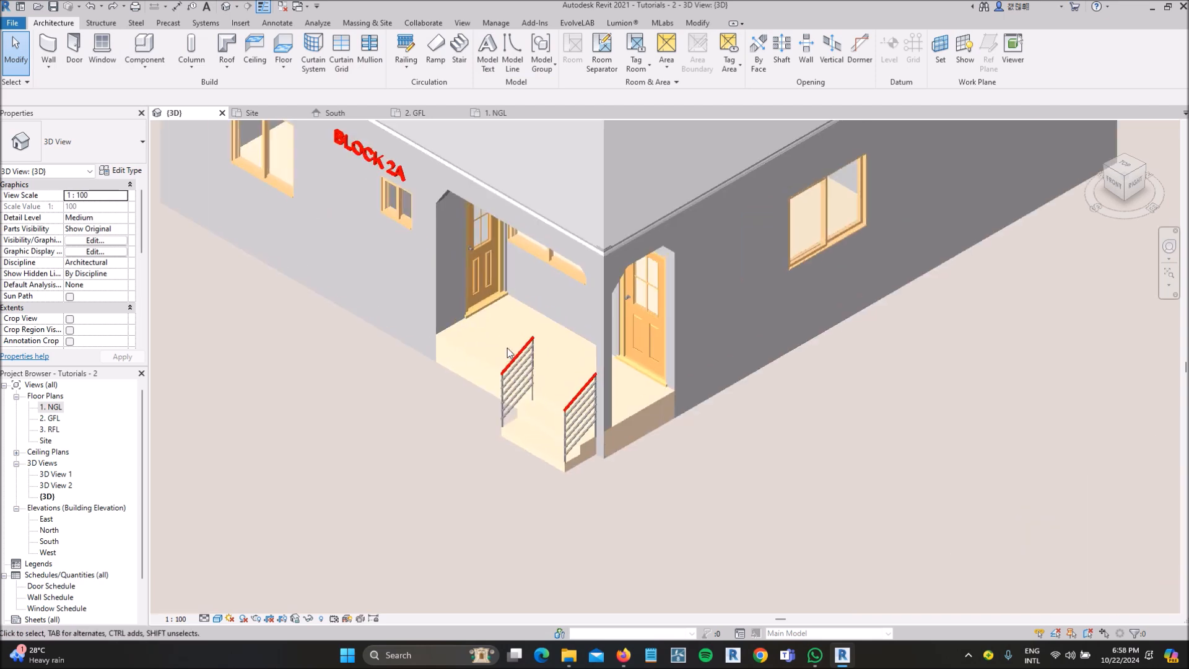
# - Open the 1. NGL floor plan and turn off thin line display
pyautogui.doubleClick(54, 410)
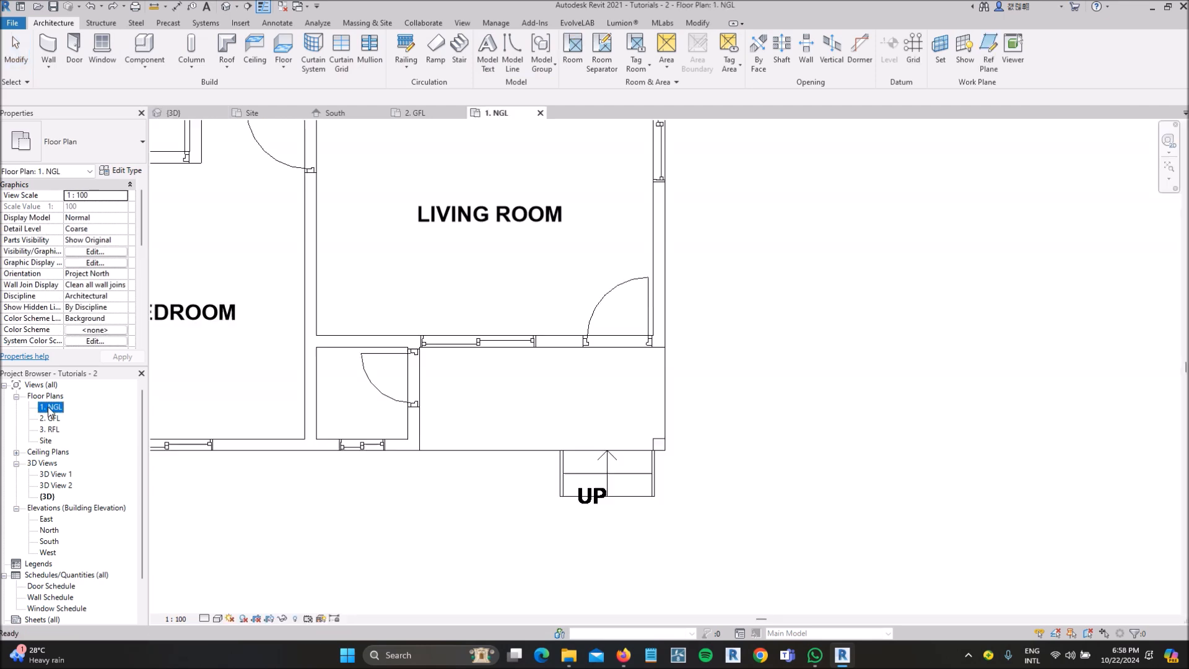
pyautogui.scroll(-2, 573, 440)
pyautogui.scroll(-1, 574, 440)
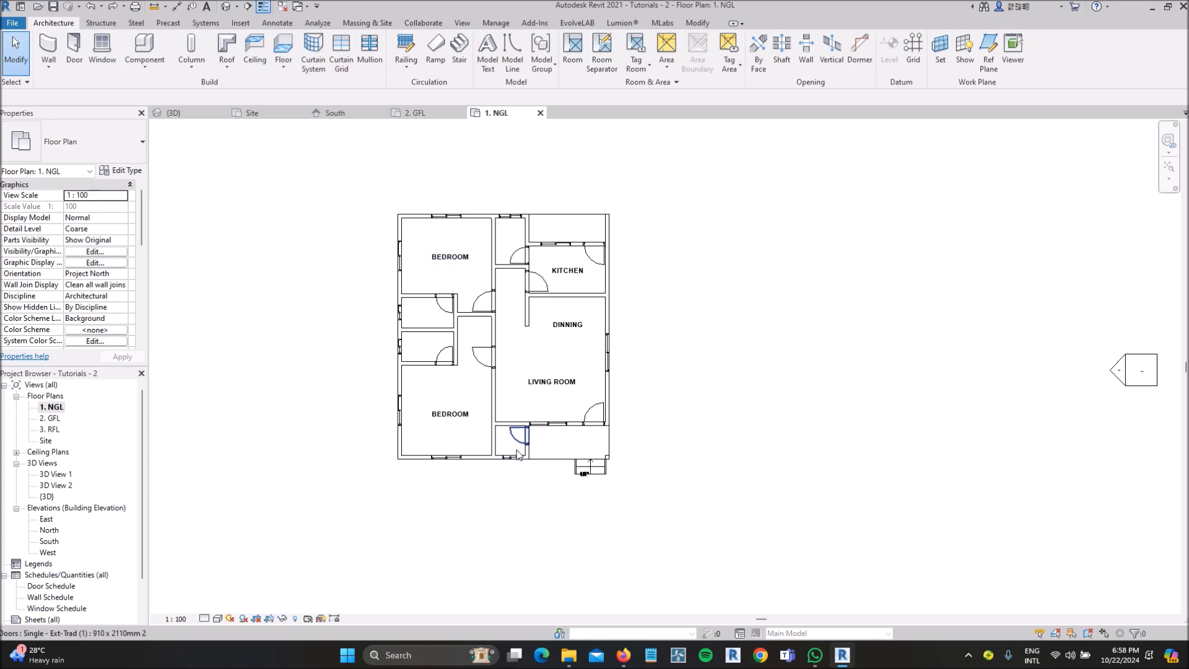
pyautogui.scroll(2, 557, 458)
pyautogui.click(263, 8)
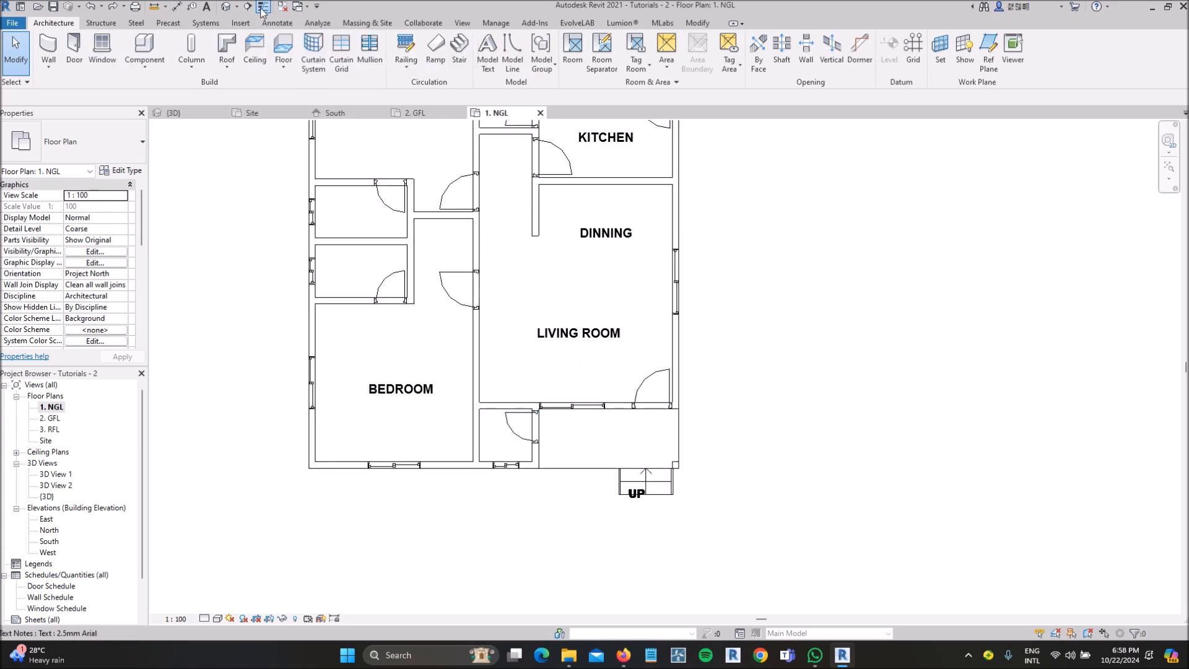
# - Override the walls' cut lines in the plan's visibility/graphics settings with a lighter line weight
pyautogui.press('v')
pyautogui.press('g')
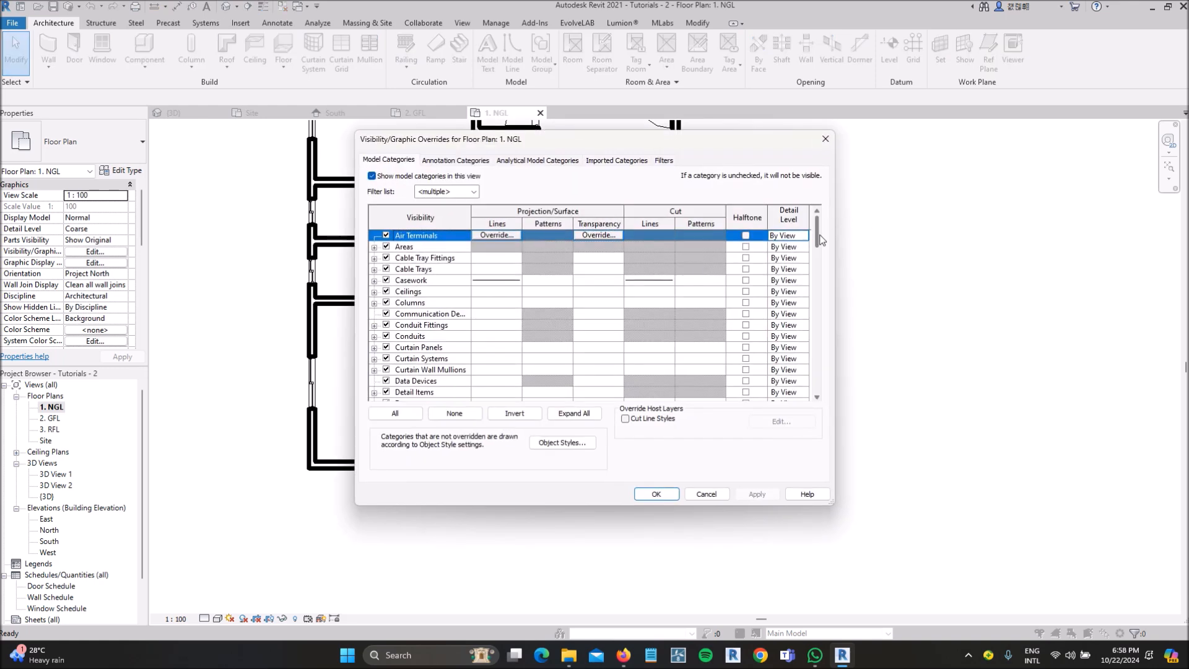
pyautogui.moveTo(818, 239); pyautogui.dragTo(816, 379)
pyautogui.click(647, 372)
pyautogui.click(646, 372)
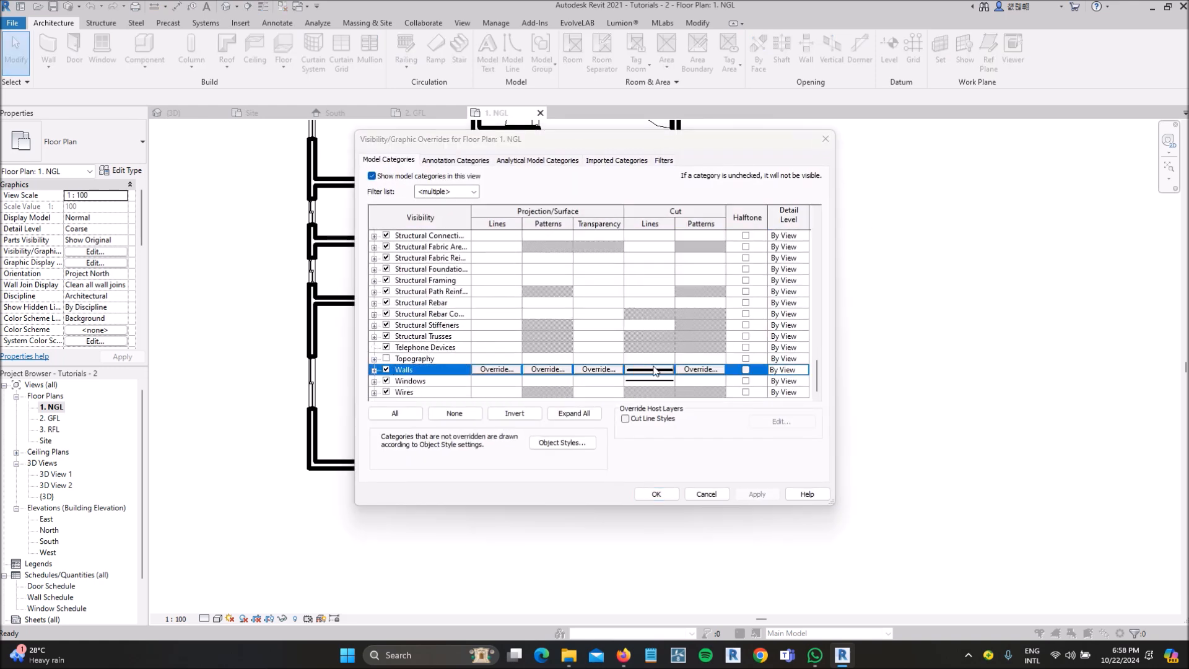
pyautogui.click(593, 339)
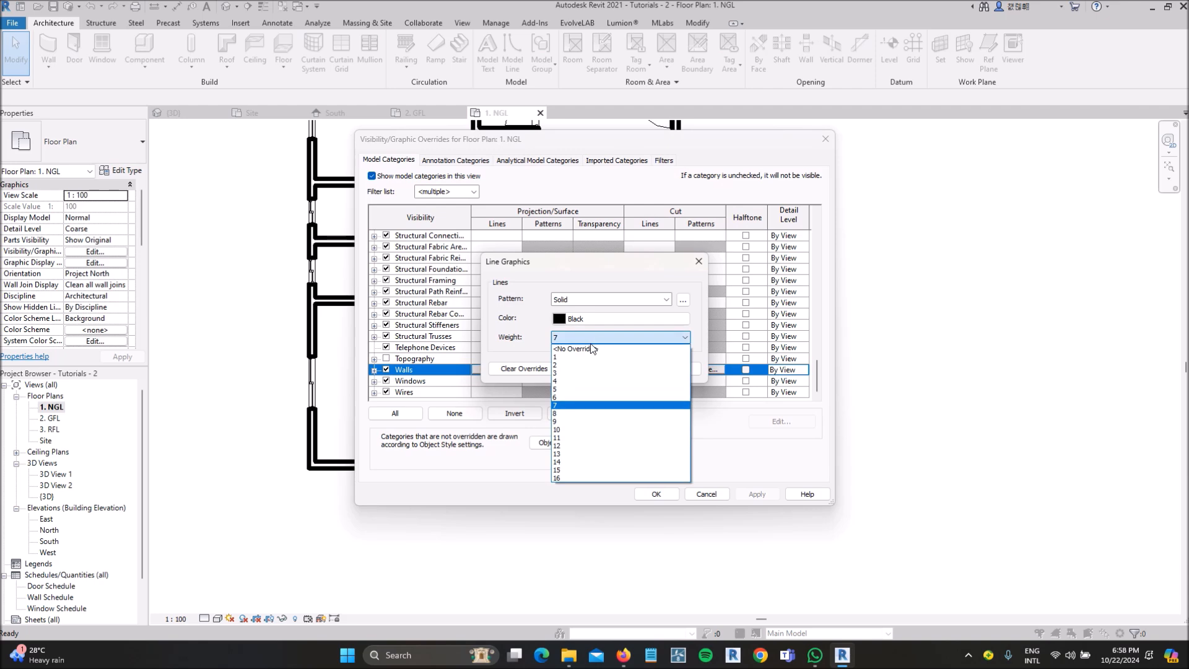
pyautogui.click(577, 377)
pyautogui.click(626, 368)
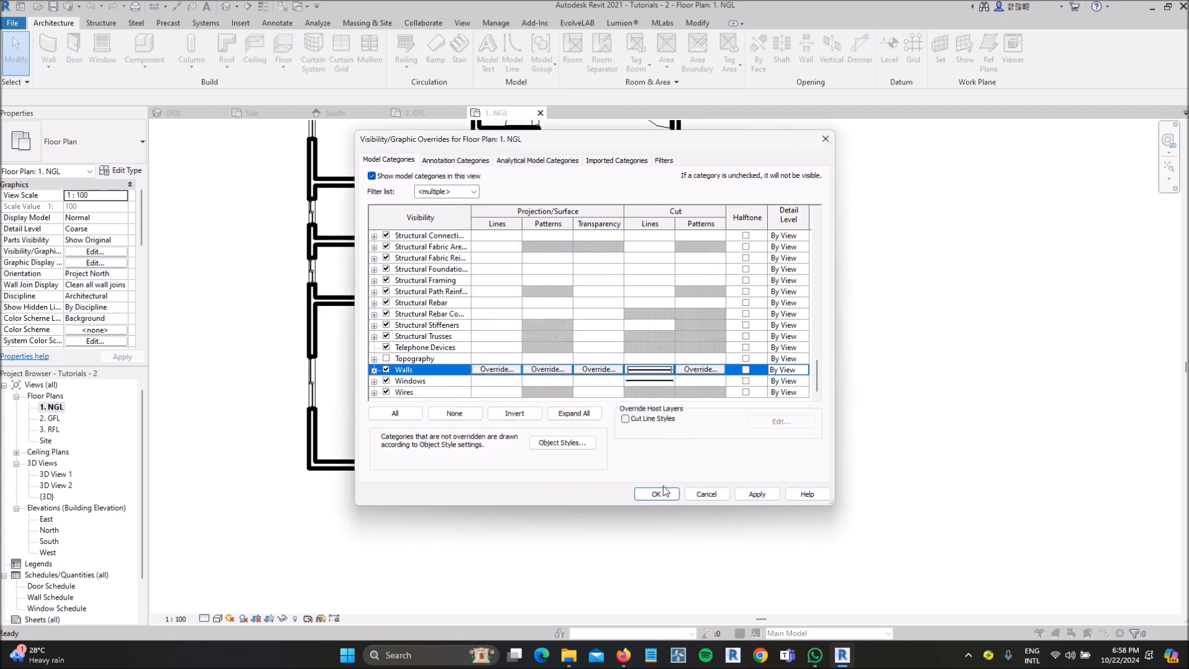
pyautogui.click(656, 493)
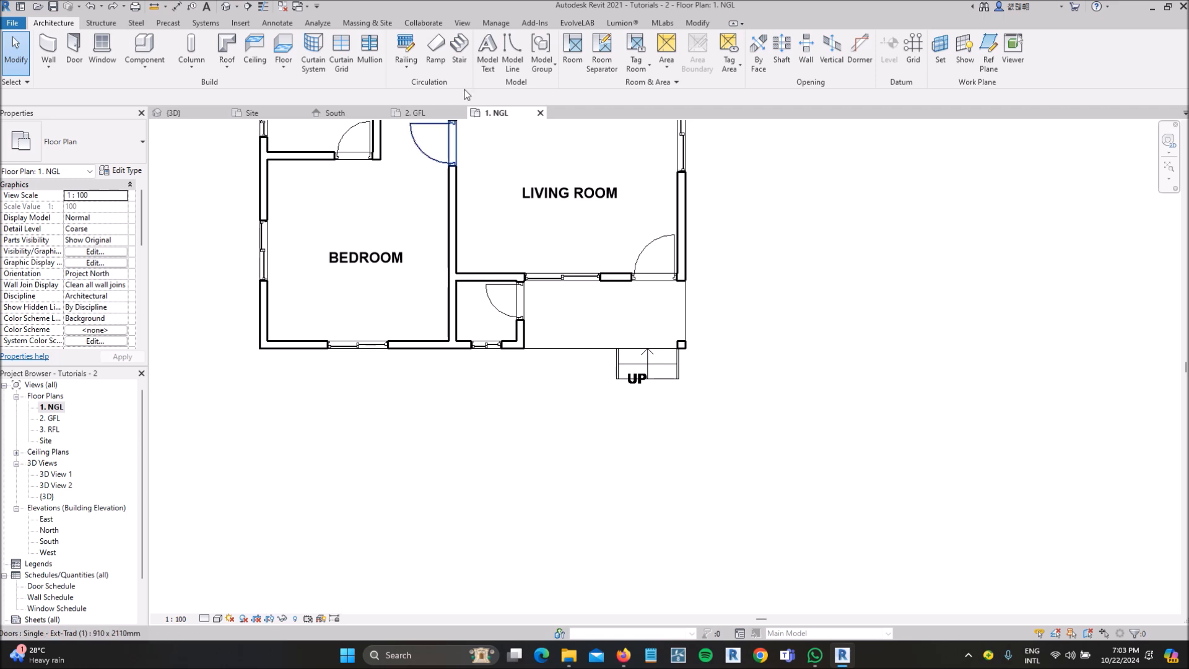
# - Start a ramp from 1. NGL to 2. GFL and check its type properties, keeping the Thick shape
pyautogui.click(438, 55)
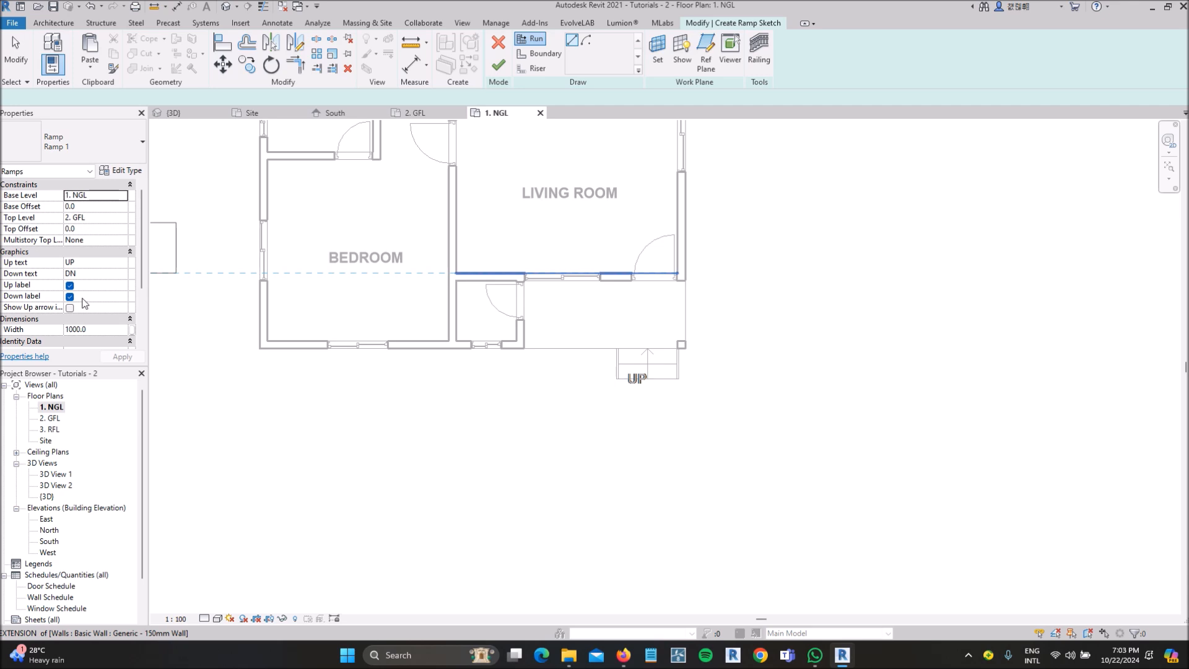
pyautogui.scroll(-3, 43, 334)
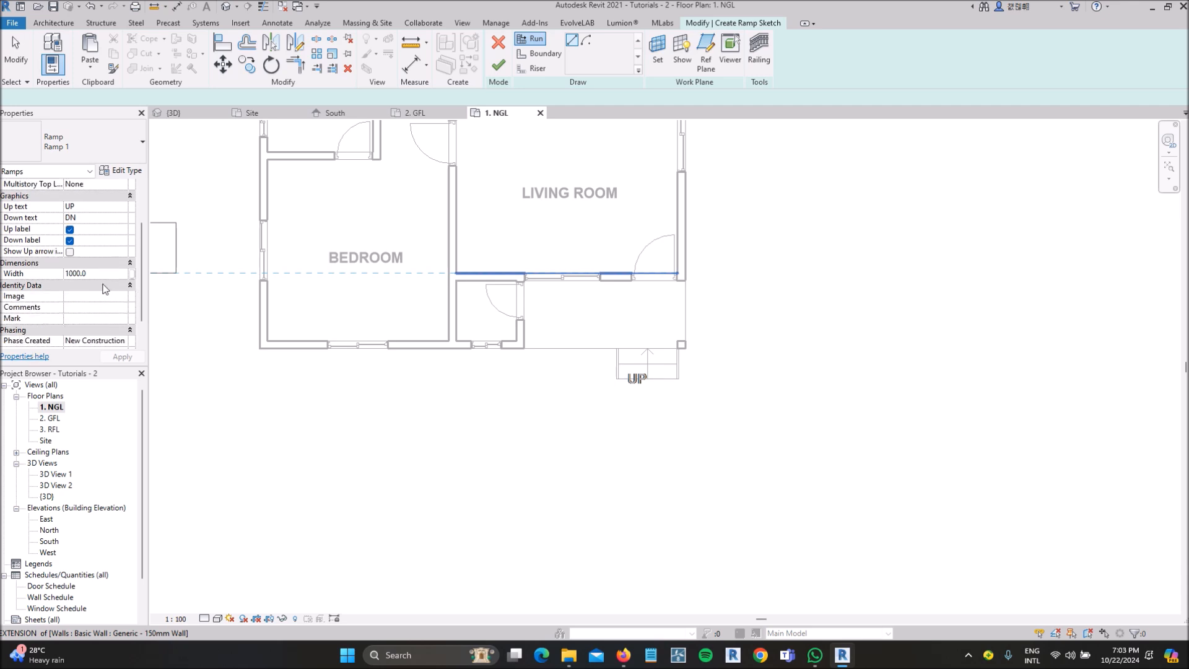
pyautogui.scroll(3, 93, 310)
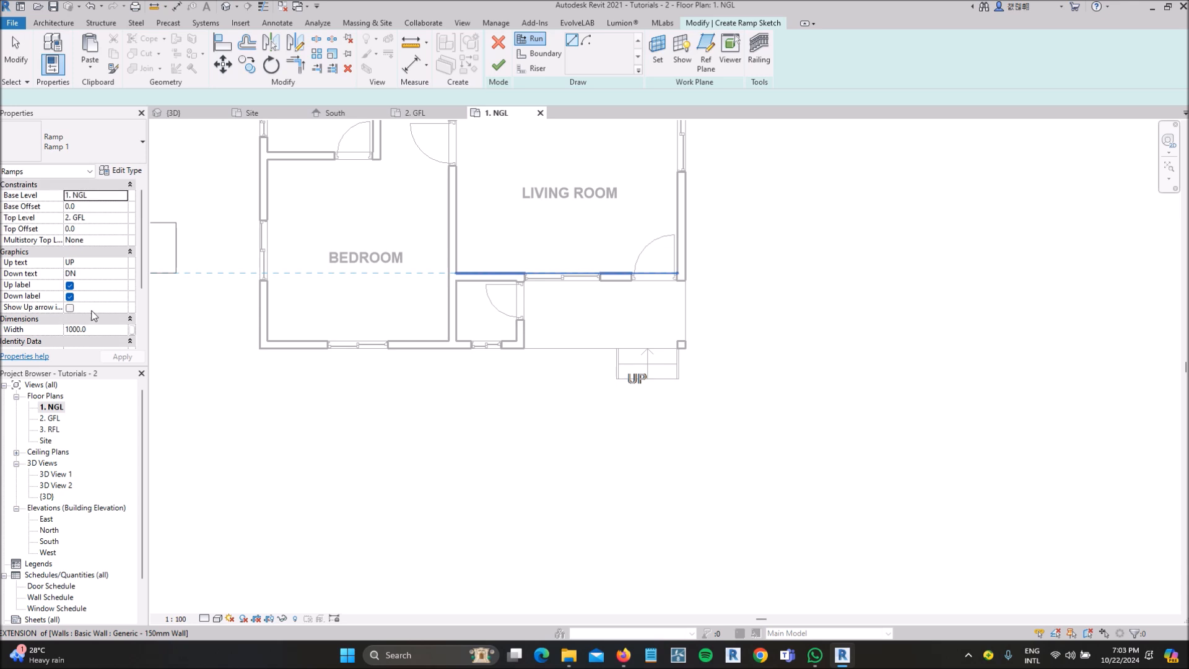
pyautogui.click(121, 170)
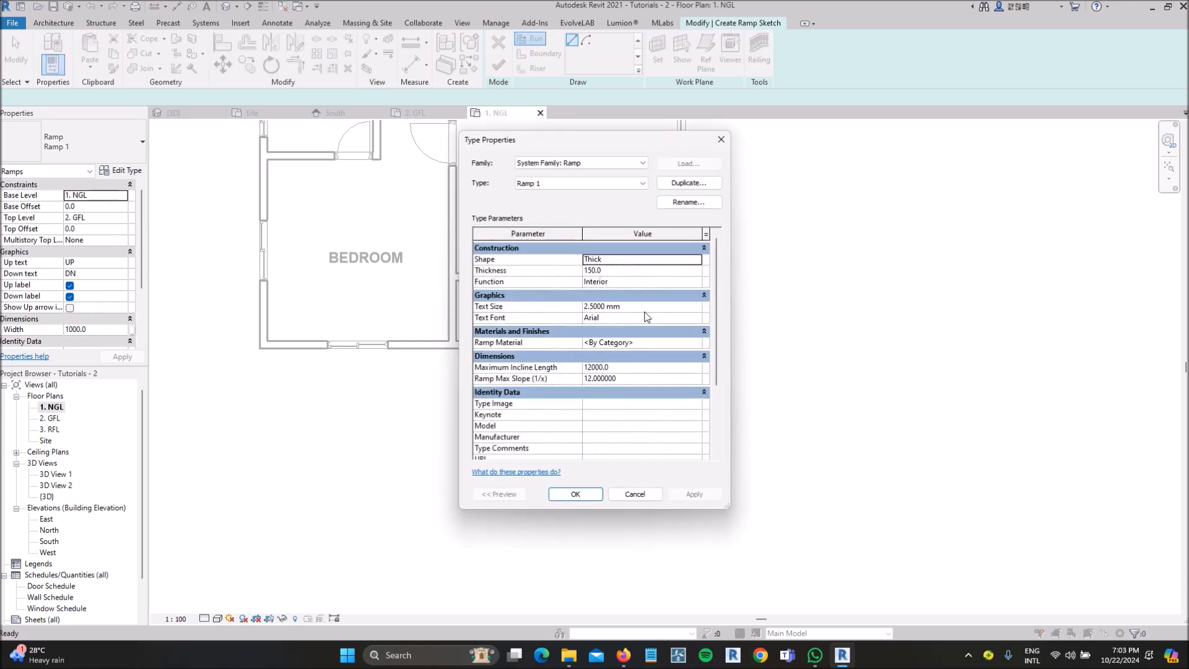
pyautogui.click(697, 260)
pyautogui.click(700, 265)
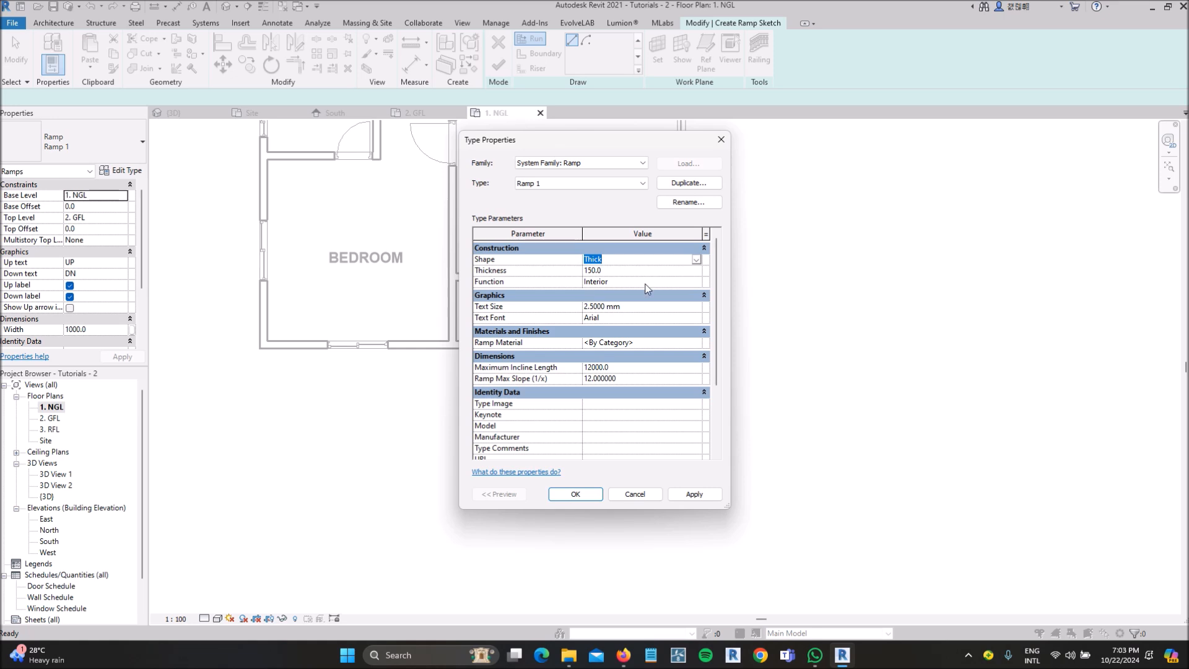
pyautogui.click(575, 494)
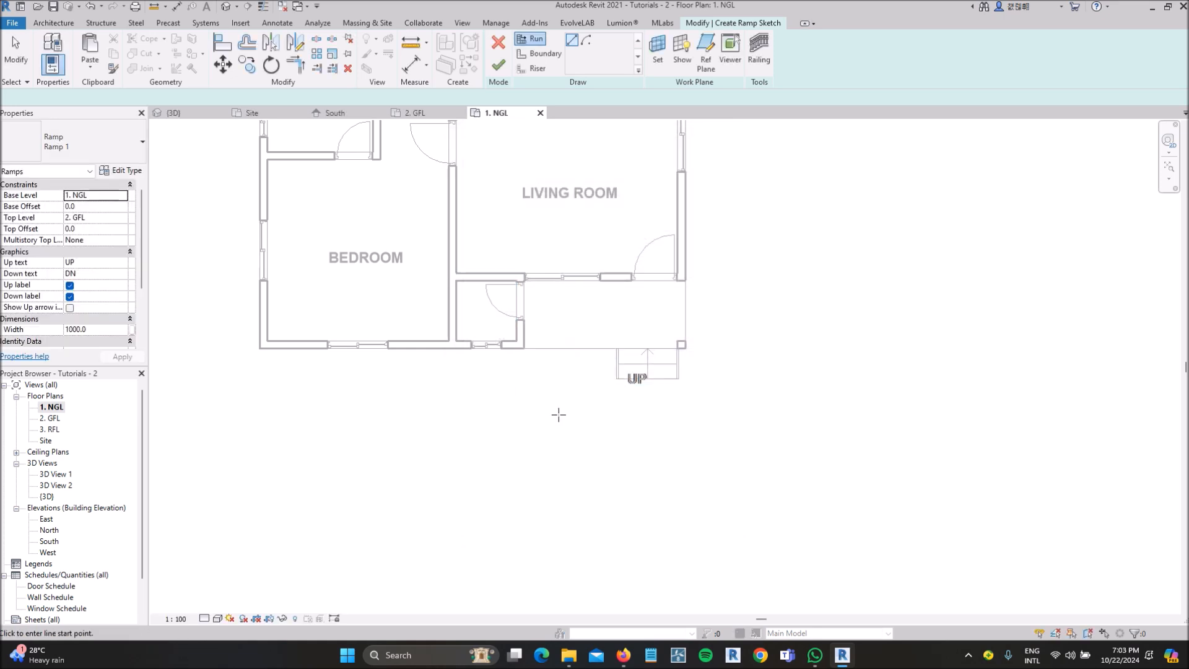
pyautogui.click(552, 466)
pyautogui.click(555, 390)
pyautogui.click(559, 472)
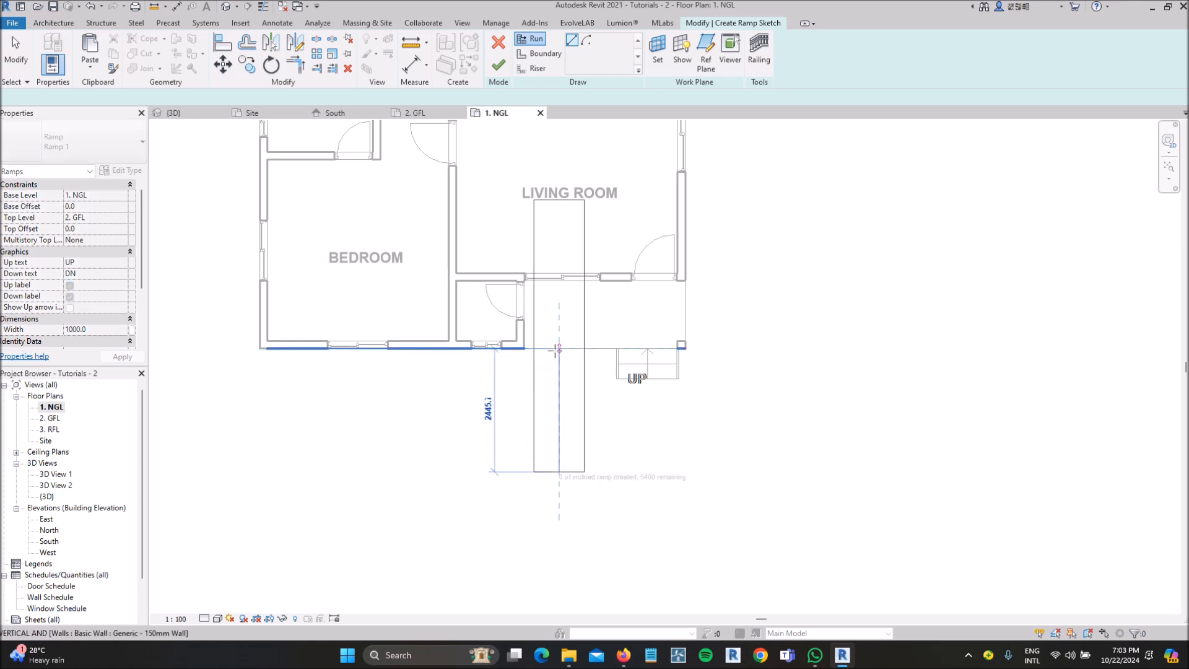
pyautogui.press('Escape')
# - Sketch a straight ramp run about 3000 mm long and 1000 mm wide running toward the front porch
pyautogui.click(560, 553)
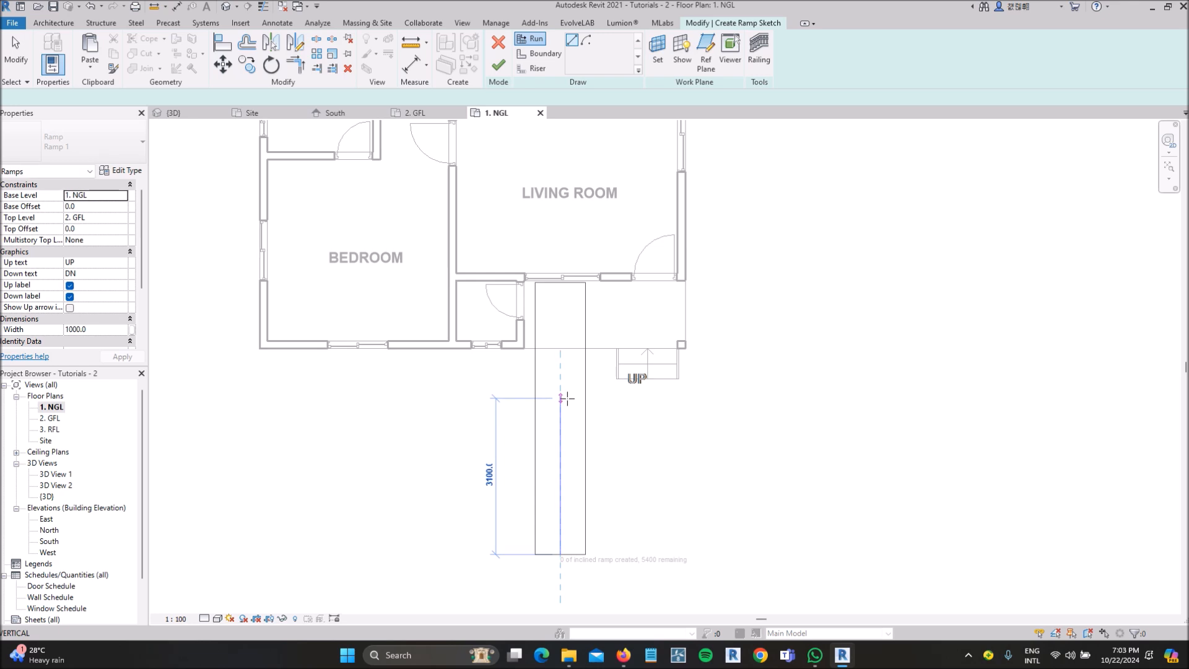
pyautogui.click(566, 402)
pyautogui.press('Escape')
# - Move the whole ramp sketch so its upper-left corner meets the porch floor edge at the wall corner
pyautogui.moveTo(498, 380); pyautogui.dragTo(673, 578)
pyautogui.click(228, 64)
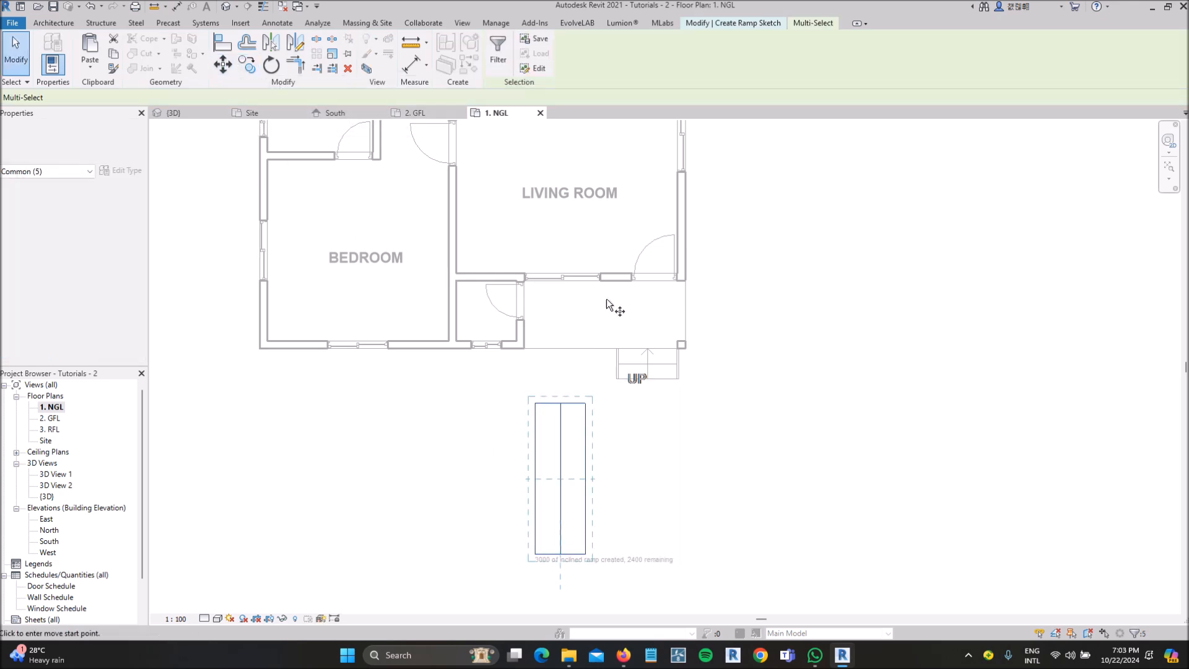
pyautogui.scroll(3, 538, 377)
pyautogui.click(536, 404)
pyautogui.scroll(3, 530, 415)
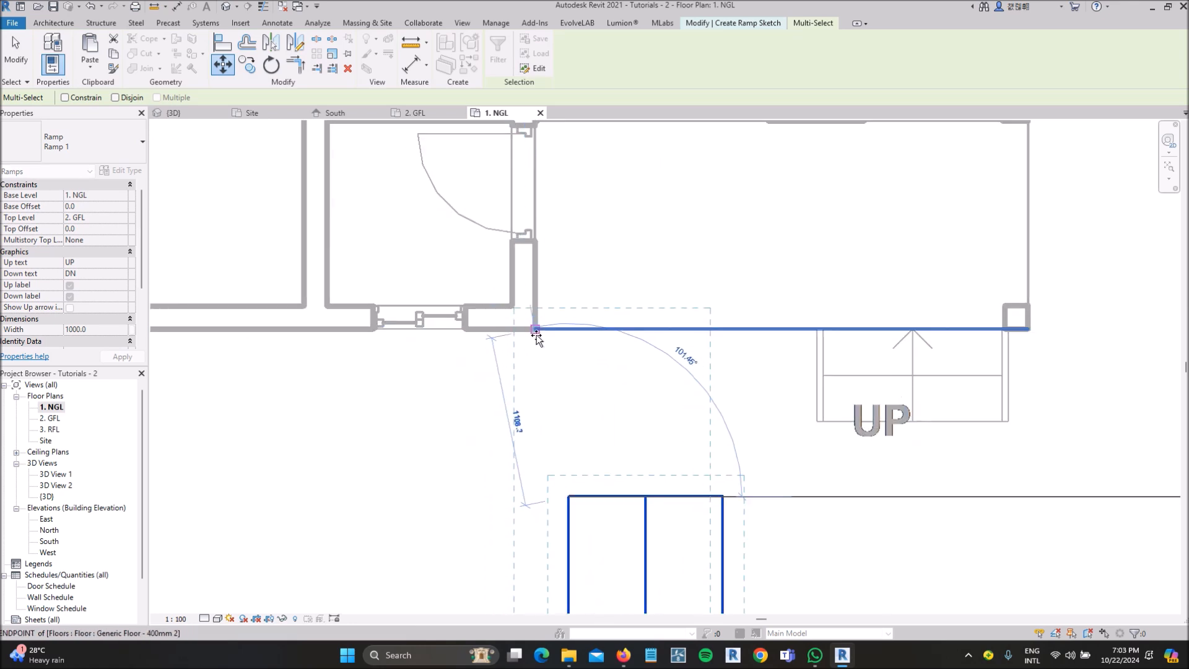
pyautogui.click(539, 333)
pyautogui.scroll(-3, 489, 328)
# - Open the default 3D view and finish the ramp sketch
pyautogui.click(226, 7)
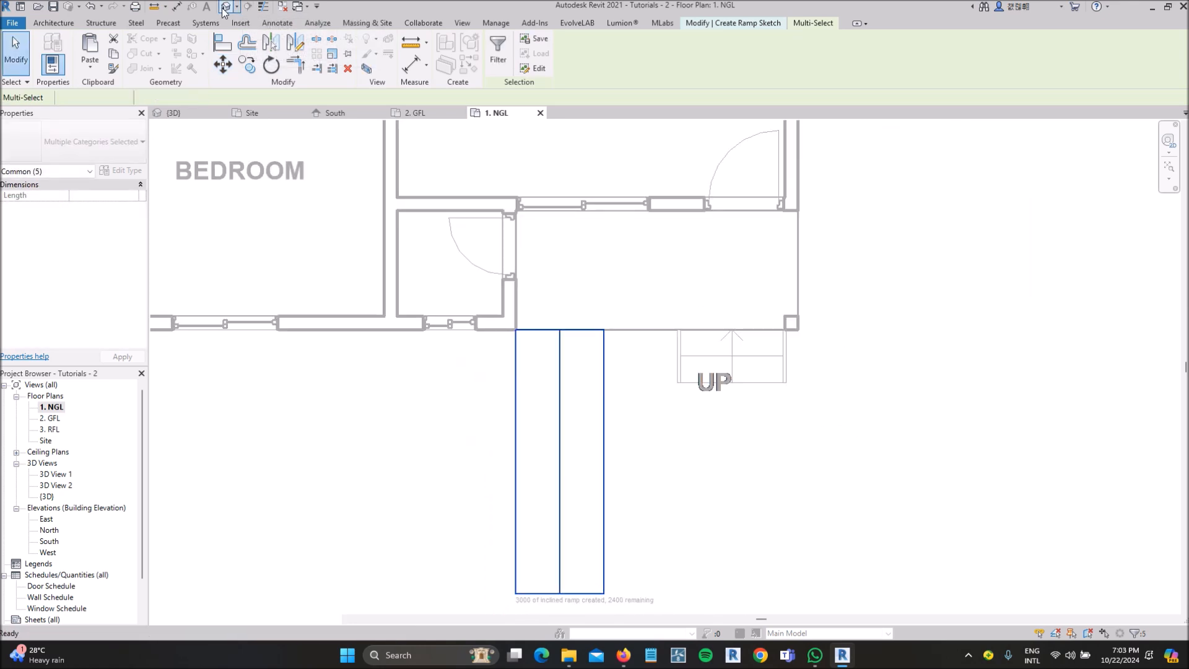
pyautogui.click(498, 64)
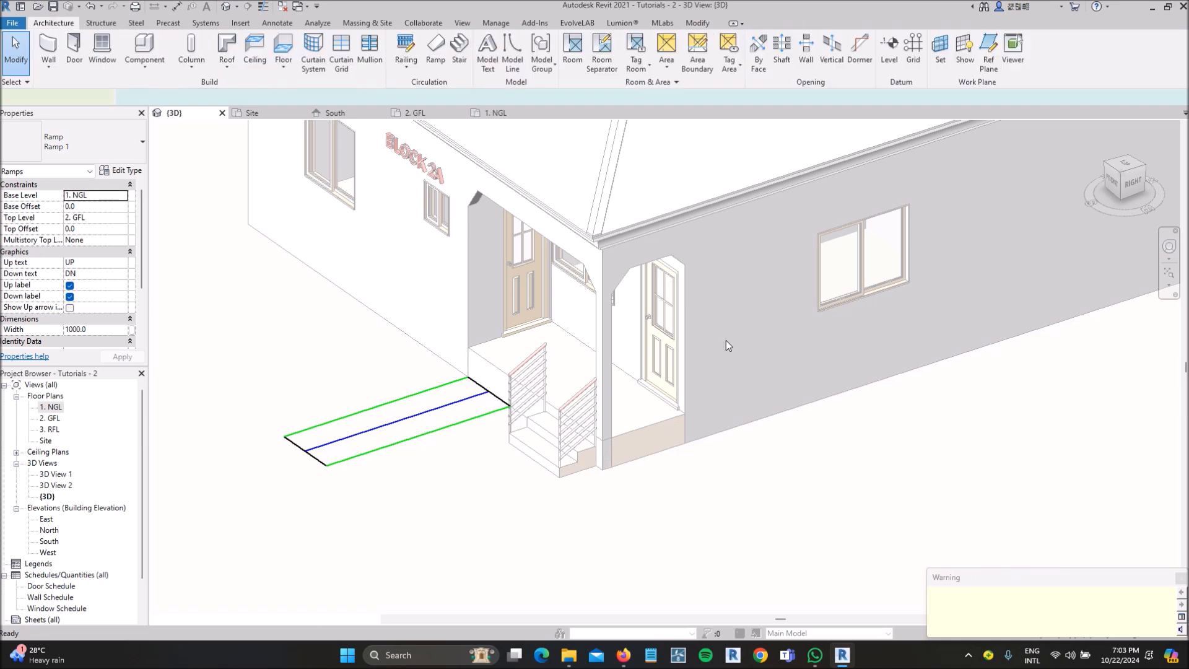
pyautogui.scroll(-3, 923, 343)
pyautogui.press('Escape')
pyautogui.scroll(5, 577, 377)
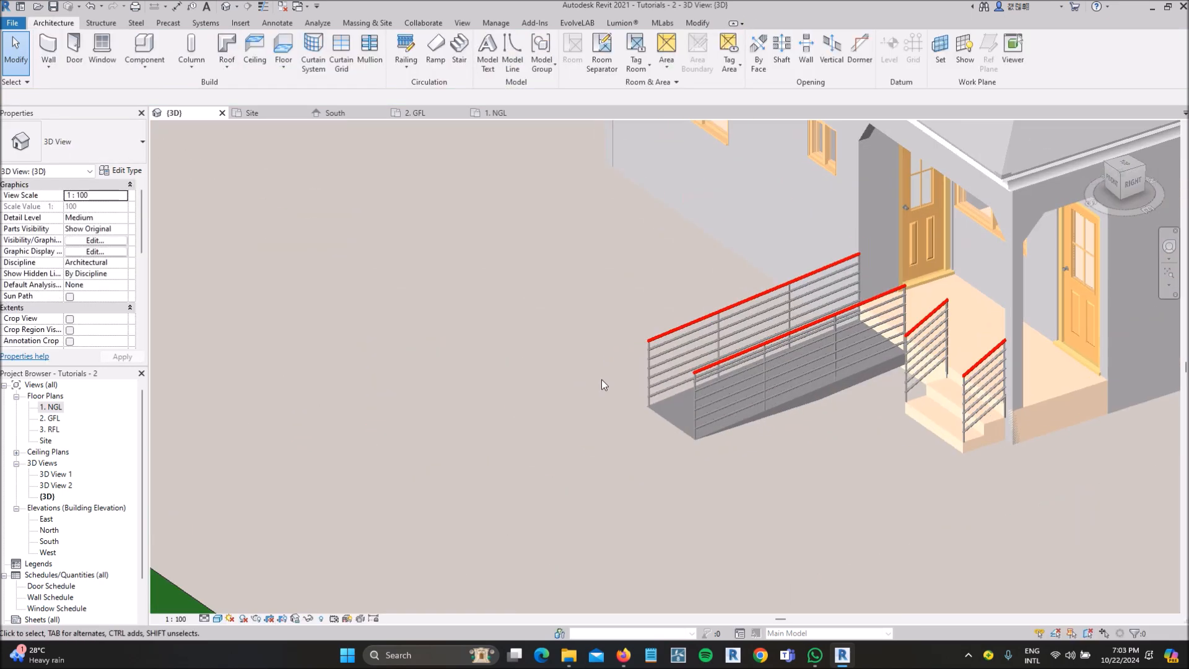
# - Select the new ramp beside the entrance stair and set its type's shape to Solid
pyautogui.click(1032, 364)
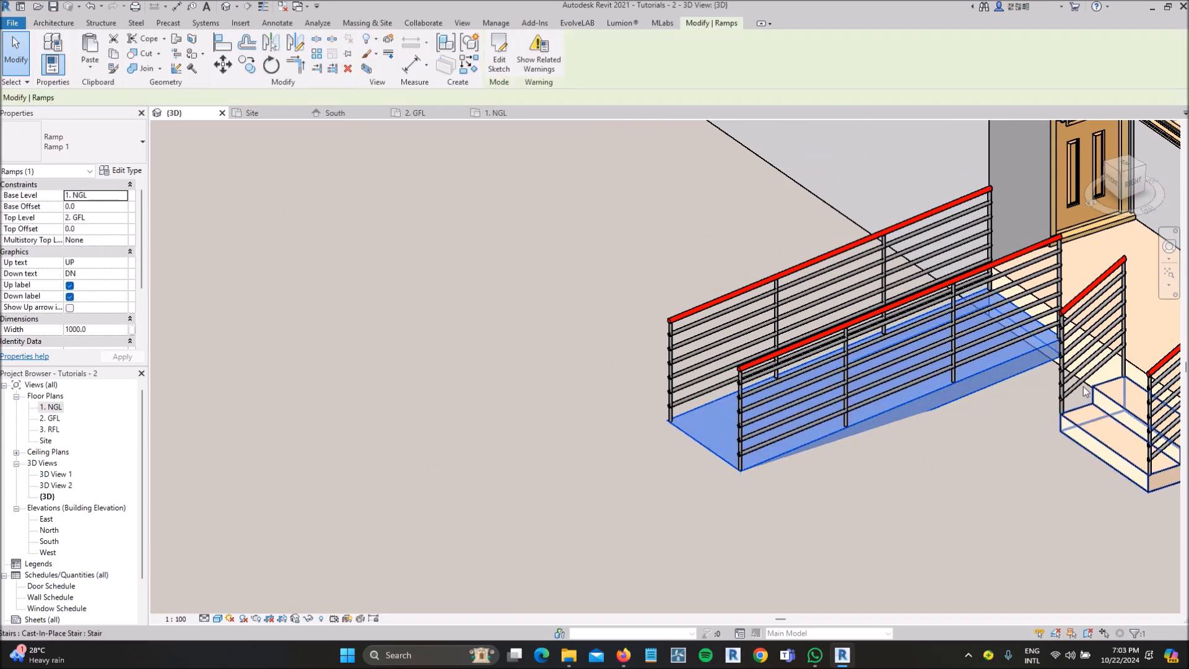
pyautogui.scroll(3, 1022, 363)
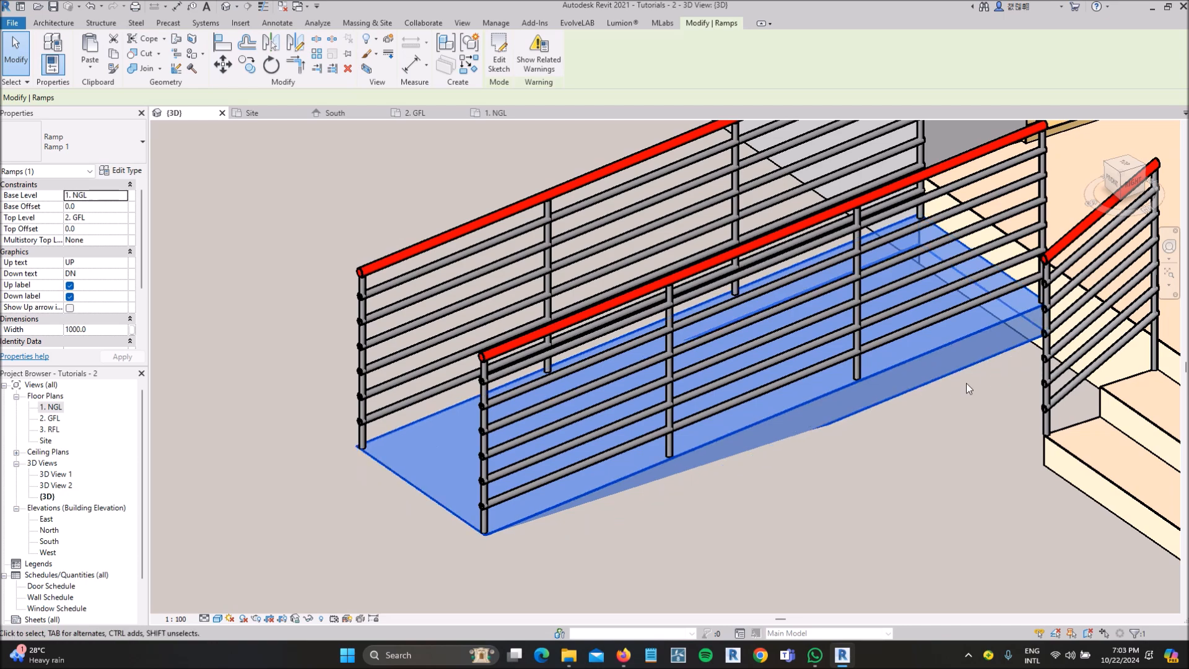
pyautogui.scroll(-5, 969, 380)
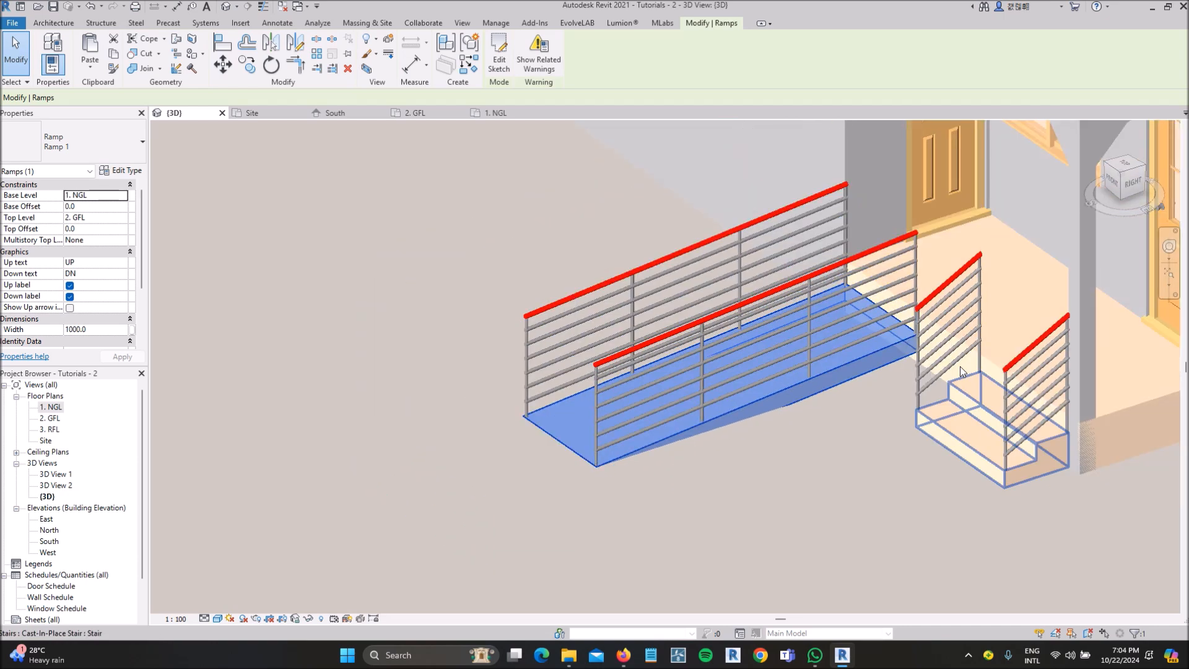
pyautogui.scroll(-3, 893, 384)
pyautogui.scroll(4, 629, 353)
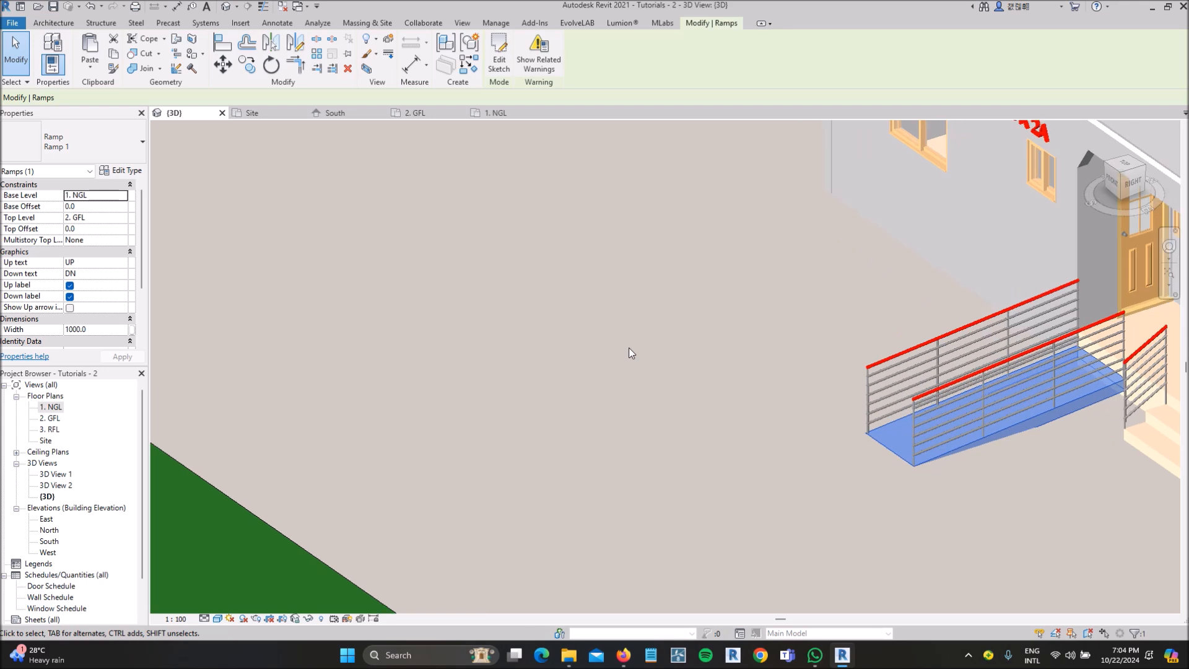
pyautogui.moveTo(805, 353); pyautogui.dragTo(738, 360, button='middle')
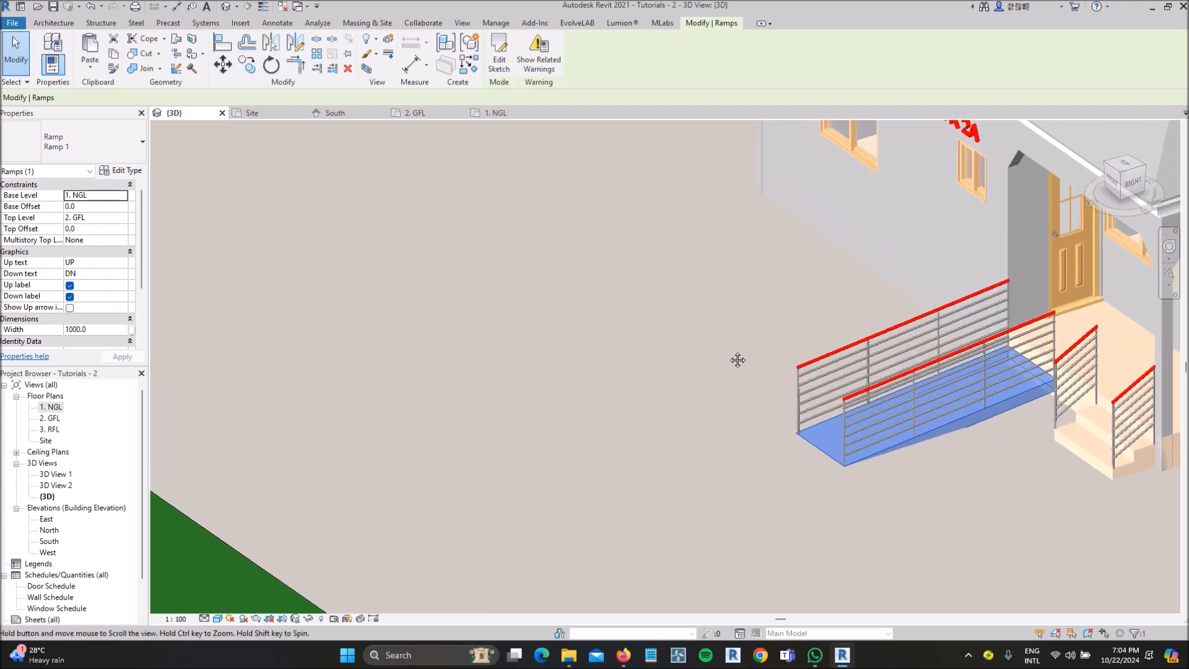
pyautogui.click(121, 170)
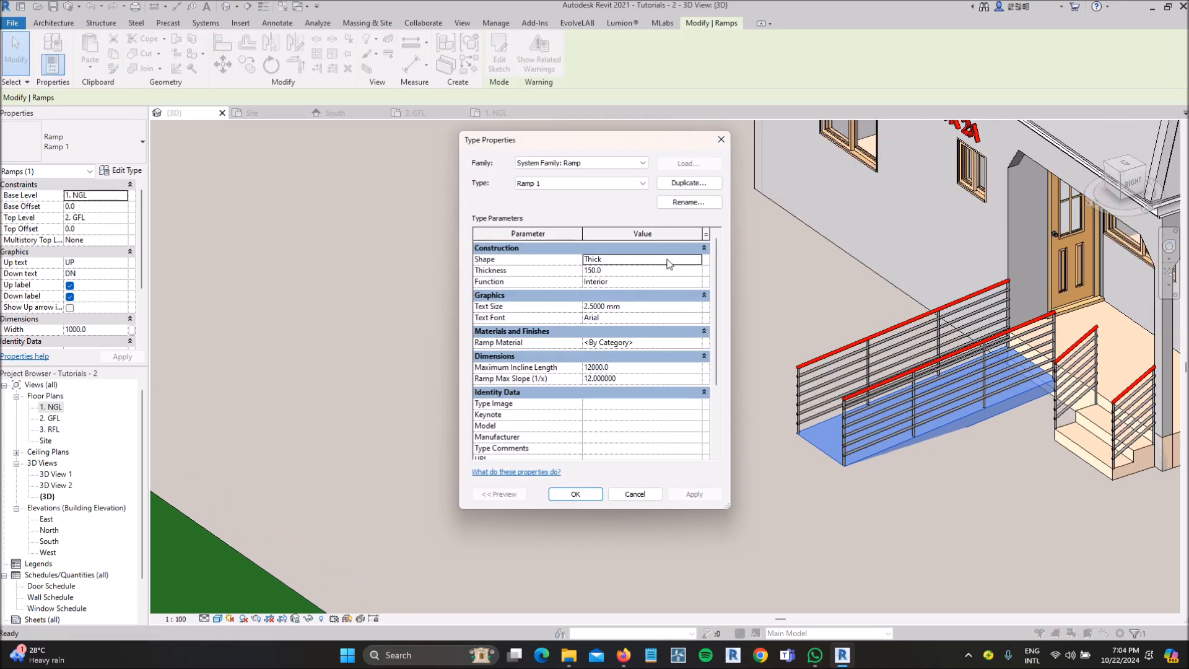
pyautogui.click(695, 260)
pyautogui.click(598, 279)
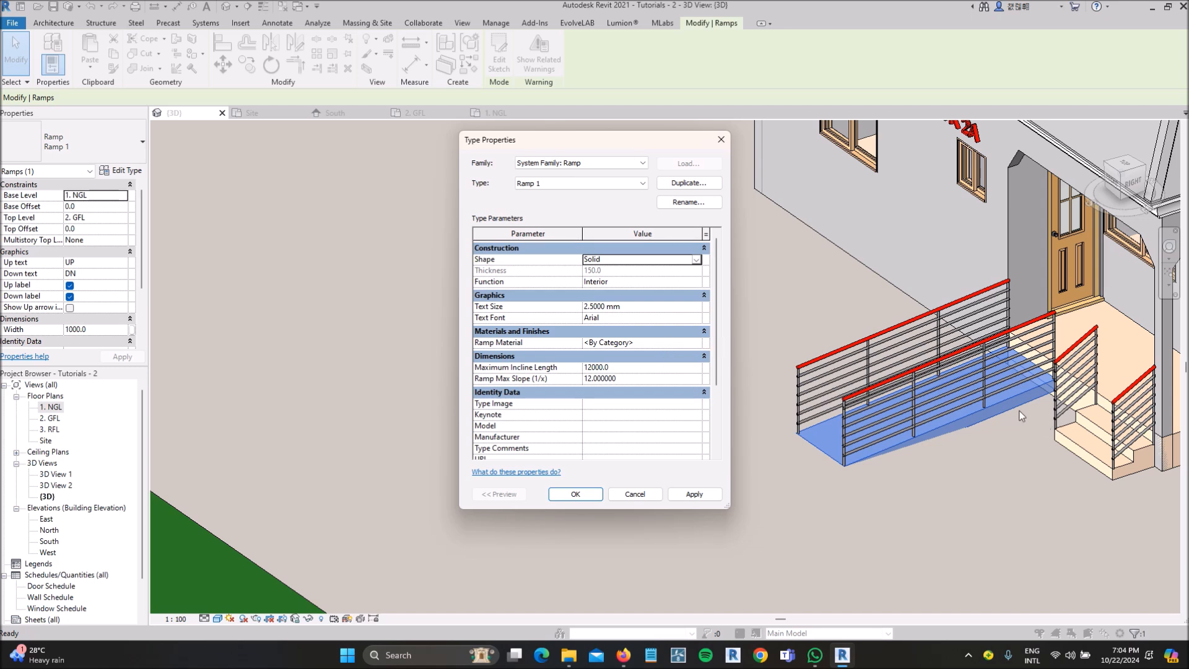
pyautogui.click(692, 493)
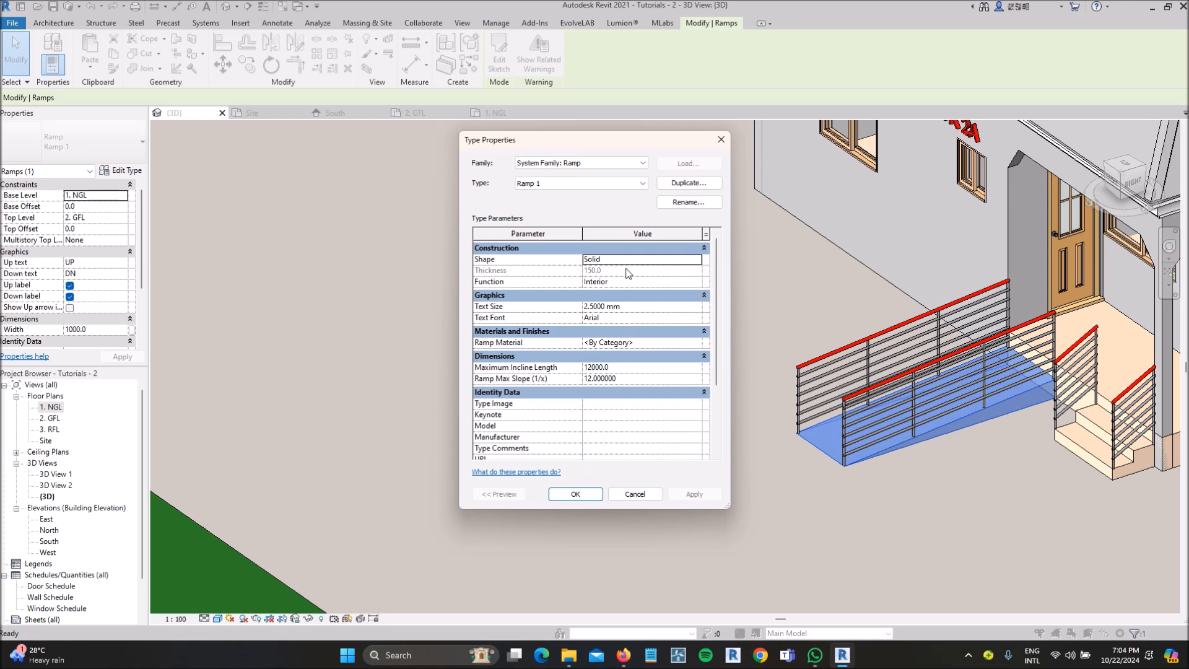
# - Switch the ramp type to the Thick shape to set its thickness to 450, and return the shape to Solid
pyautogui.click(696, 259)
pyautogui.click(593, 273)
pyautogui.click(629, 273)
pyautogui.write('4')
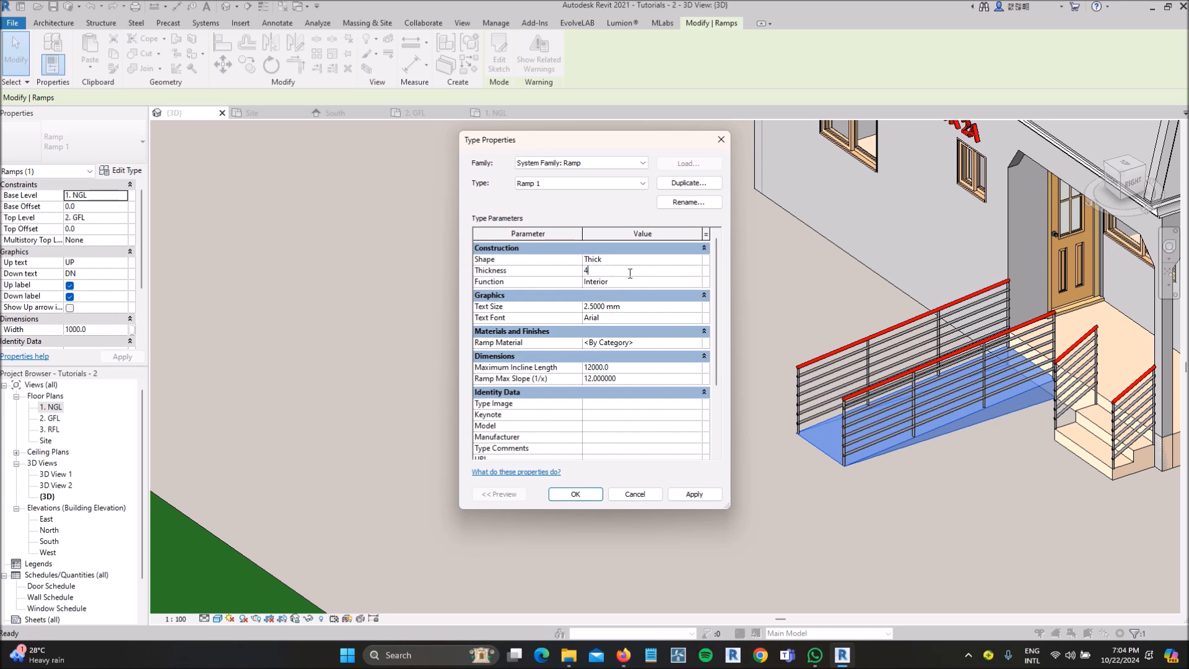
pyautogui.write('50')
pyautogui.click(696, 259)
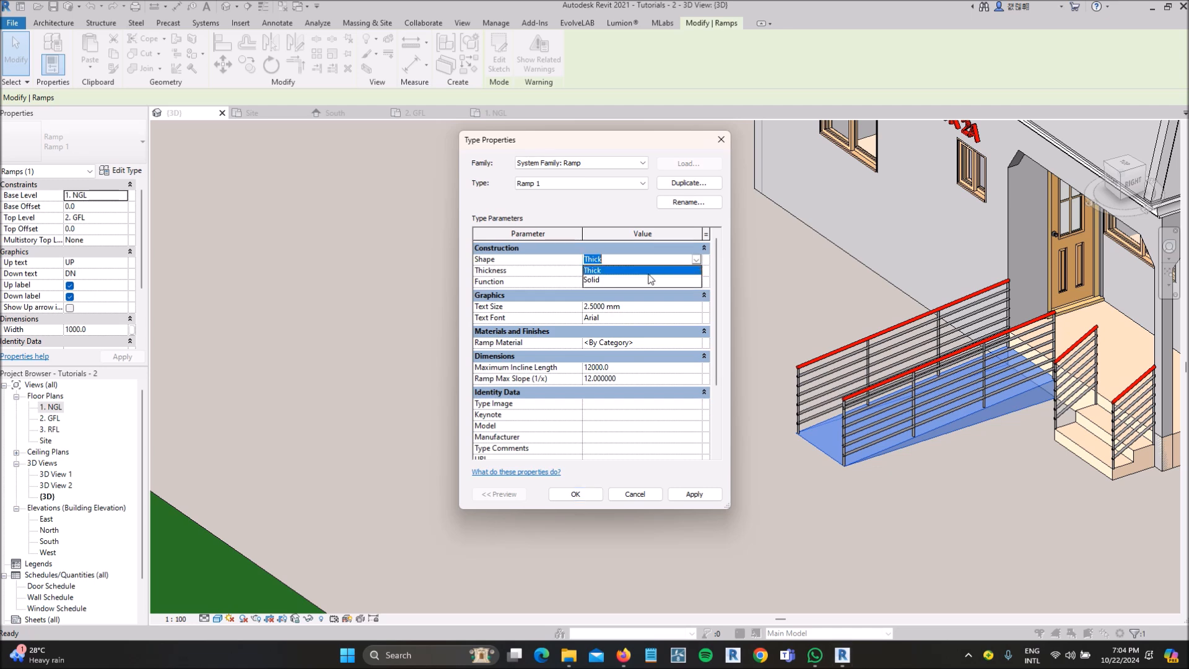
pyautogui.click(598, 283)
pyautogui.click(690, 495)
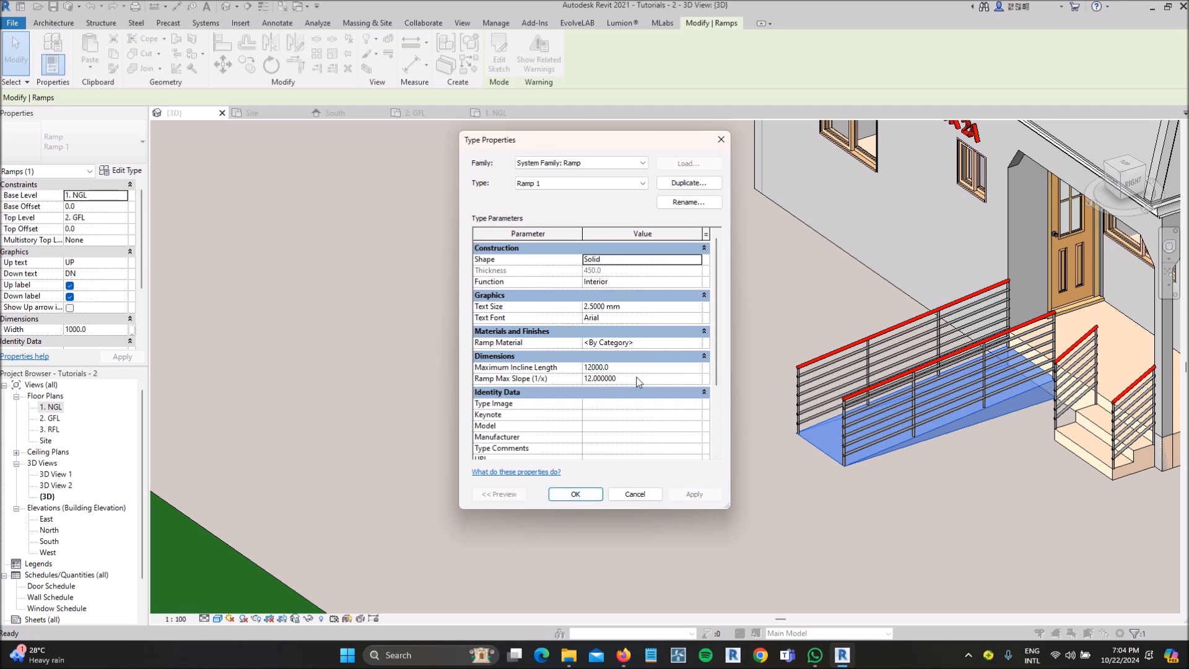
# - Set the ramp type's material to Concrete - Cast-in-Place Concrete
pyautogui.click(681, 343)
pyautogui.click(697, 342)
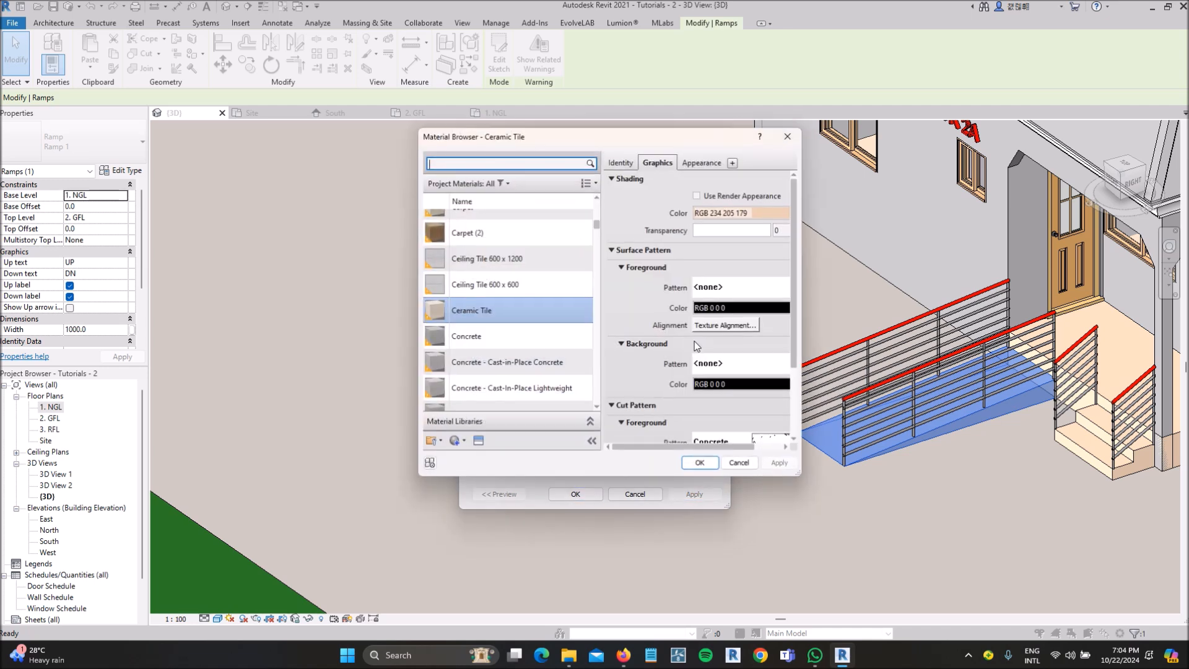
pyautogui.click(524, 368)
pyautogui.doubleClick(524, 369)
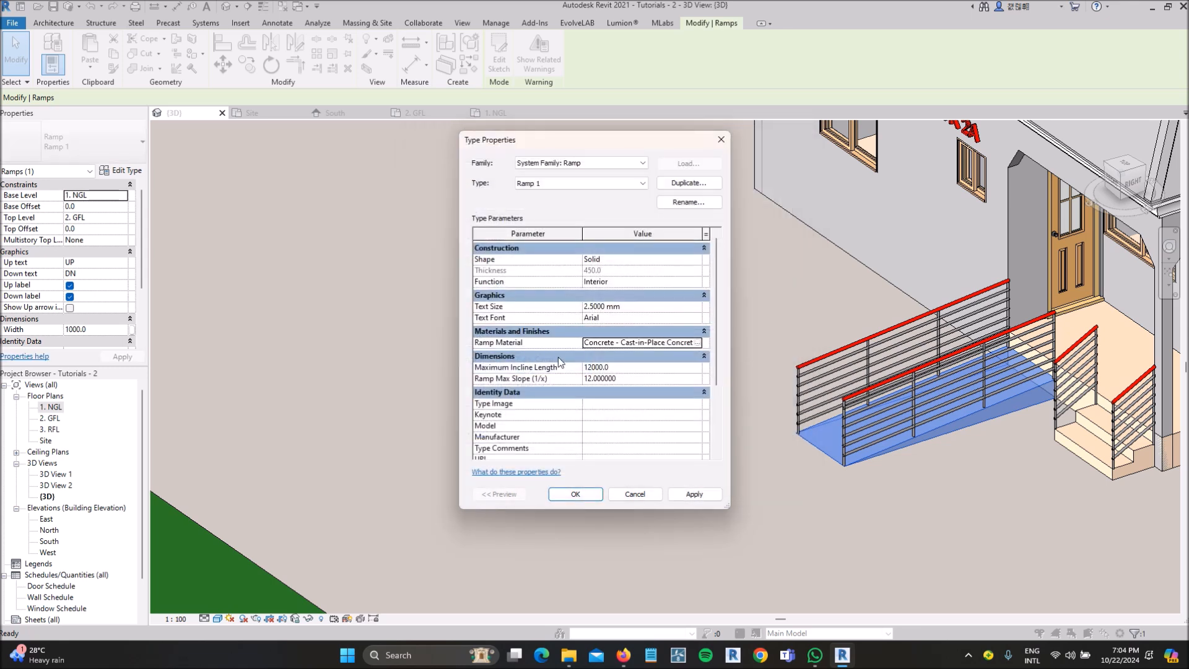
# - Set the ramp type's maximum slope (1/x) to 6 and accept the type properties
pyautogui.click(657, 378)
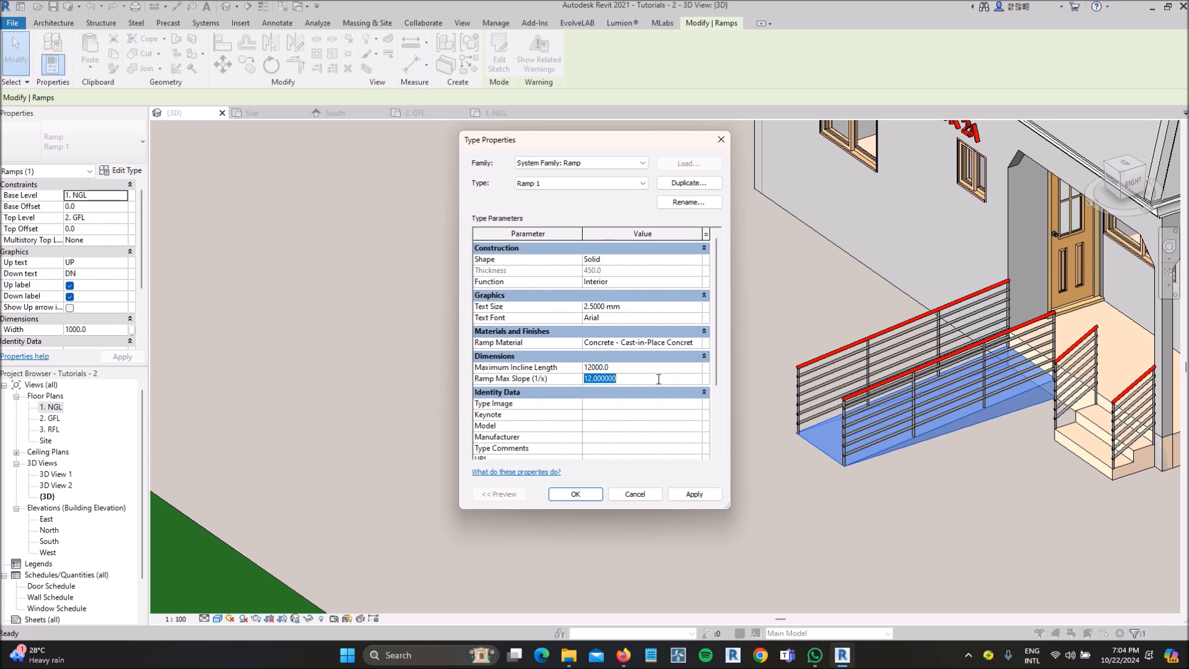
pyautogui.write('6')
pyautogui.click(692, 495)
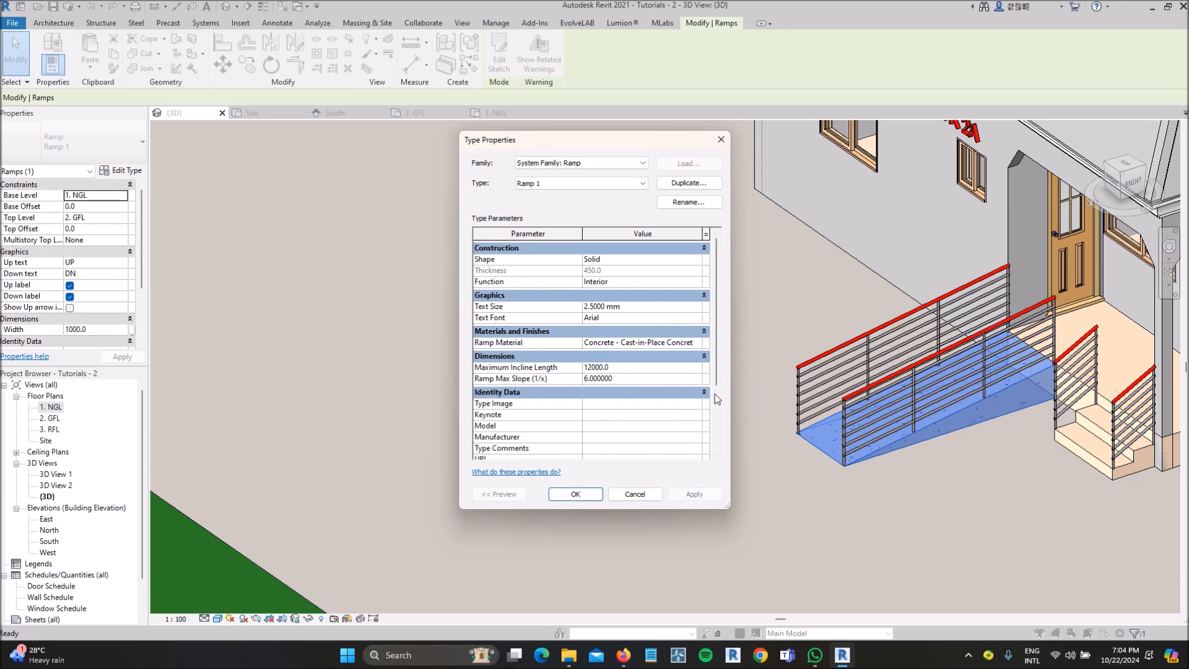
pyautogui.click(575, 495)
pyautogui.click(876, 477)
# - Examine the straight concrete ramp and its railings from several angles in the 3D view
pyautogui.keyDown('shift'); pyautogui.moveTo(875, 478); pyautogui.dragTo(755, 413, button='middle'); pyautogui.keyUp('shift')
pyautogui.scroll(-2, 755, 414)
pyautogui.scroll(2, 994, 402)
pyautogui.moveTo(936, 347); pyautogui.dragTo(875, 385, button='middle')
pyautogui.scroll(2, 874, 384)
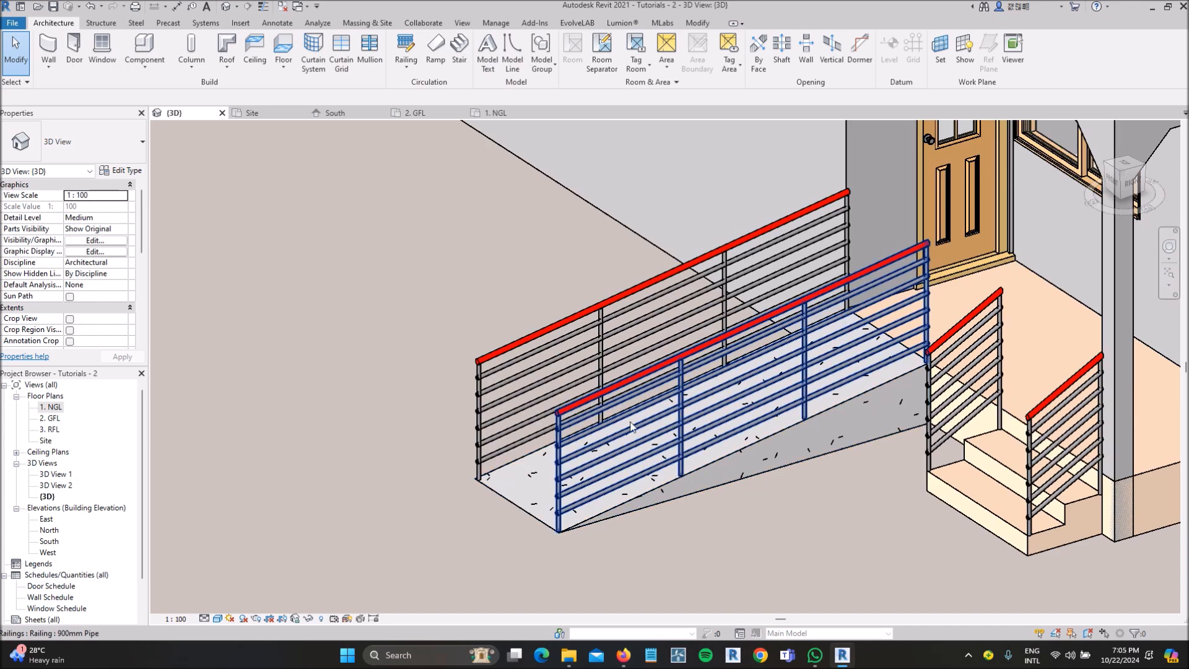
pyautogui.scroll(-2, 875, 395)
pyautogui.keyDown('shift'); pyautogui.moveTo(875, 395); pyautogui.dragTo(731, 442, button='middle'); pyautogui.keyUp('shift')
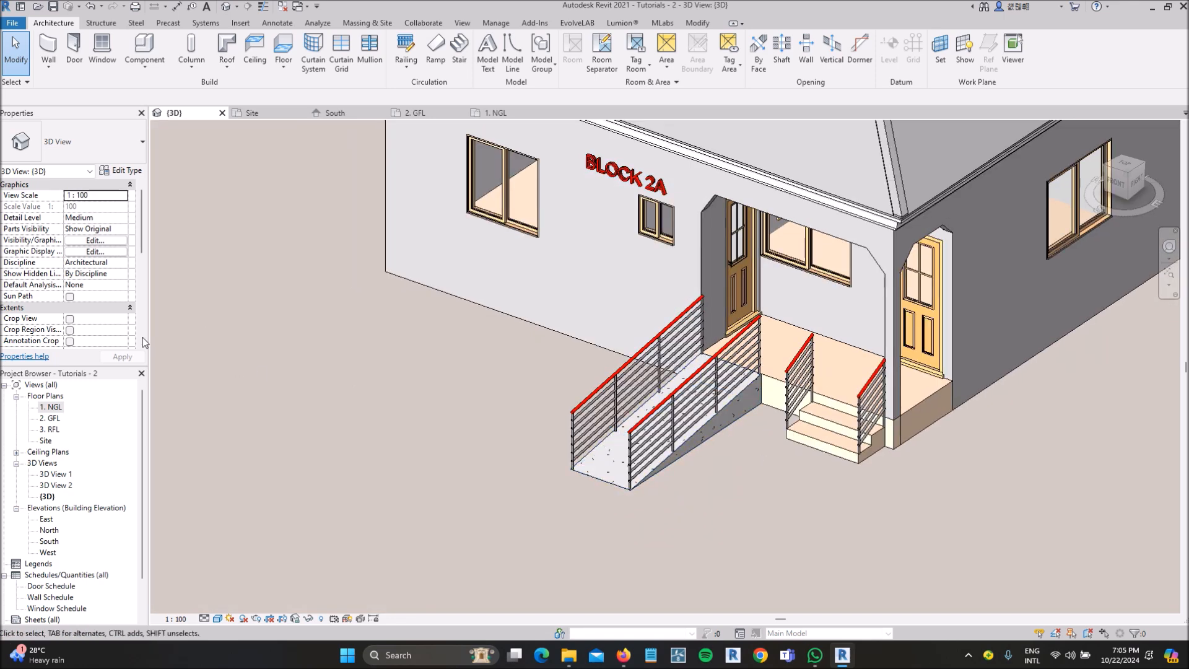
# - Sketch a curved ramp run with a radius of about 1600 mm in front of the entrance stair on the 1. NGL plan, and finish it
pyautogui.doubleClick(55, 407)
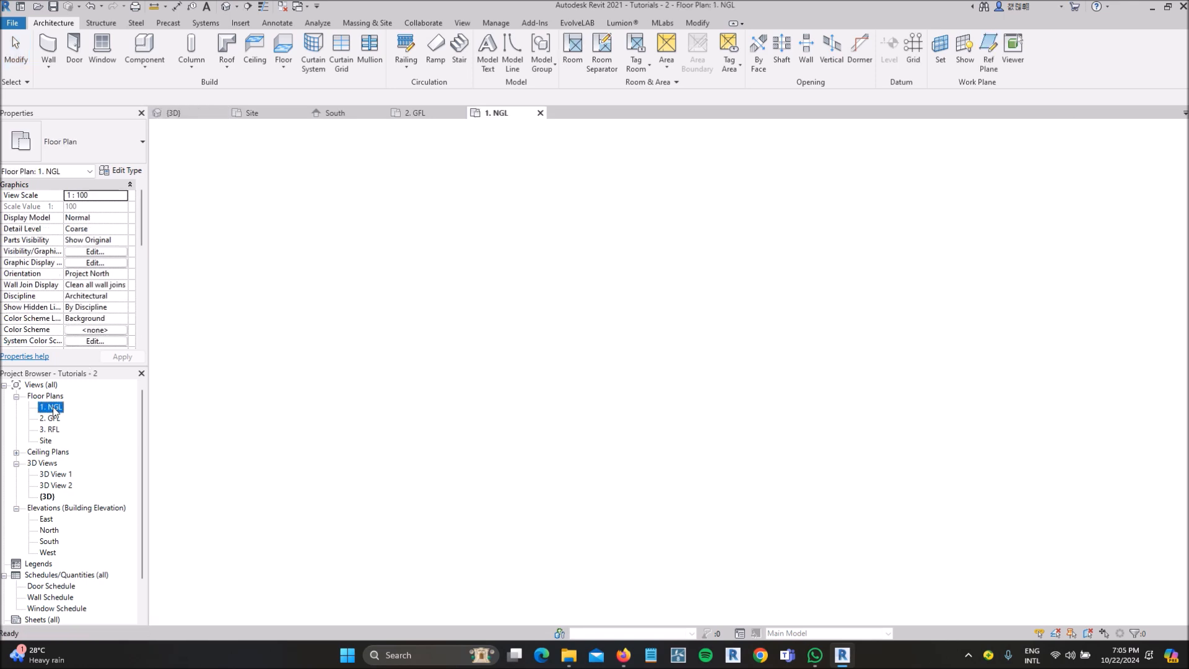
pyautogui.click(435, 49)
pyautogui.click(585, 41)
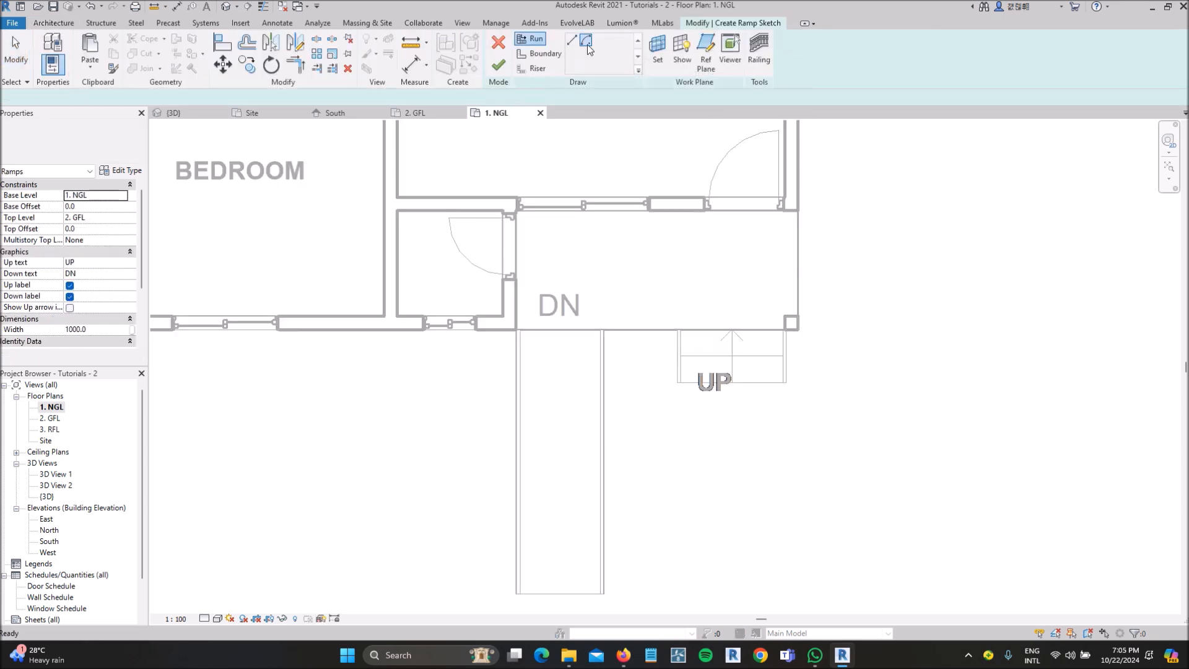
pyautogui.scroll(-2, 725, 519)
pyautogui.click(746, 432)
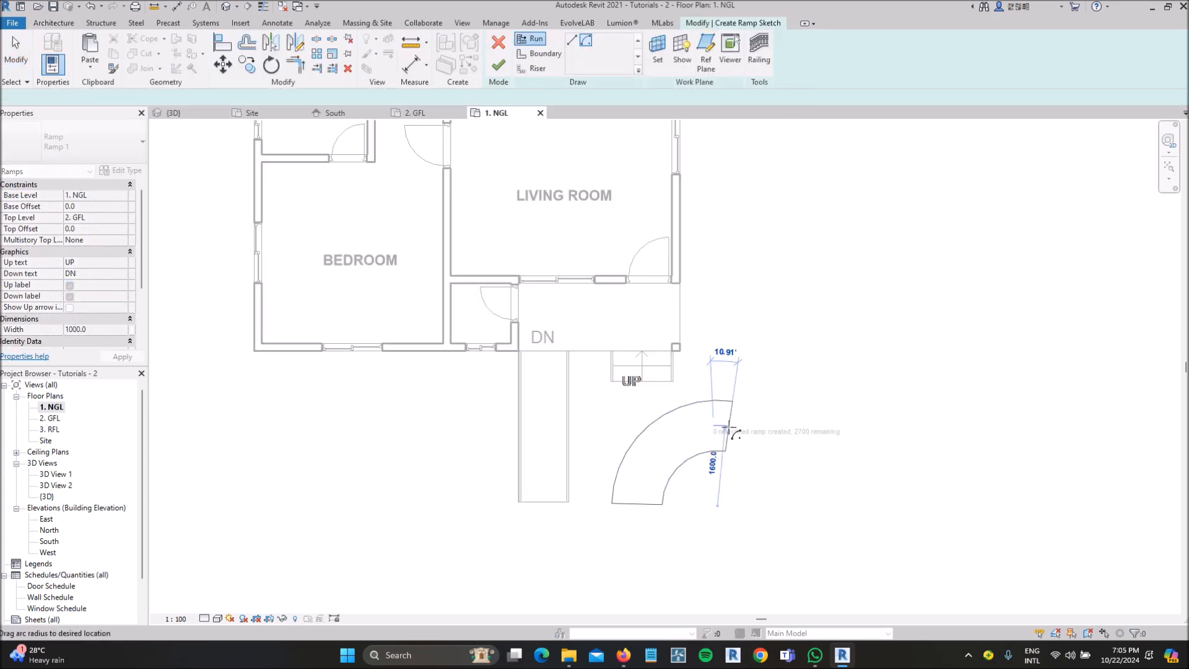
pyautogui.click(617, 508)
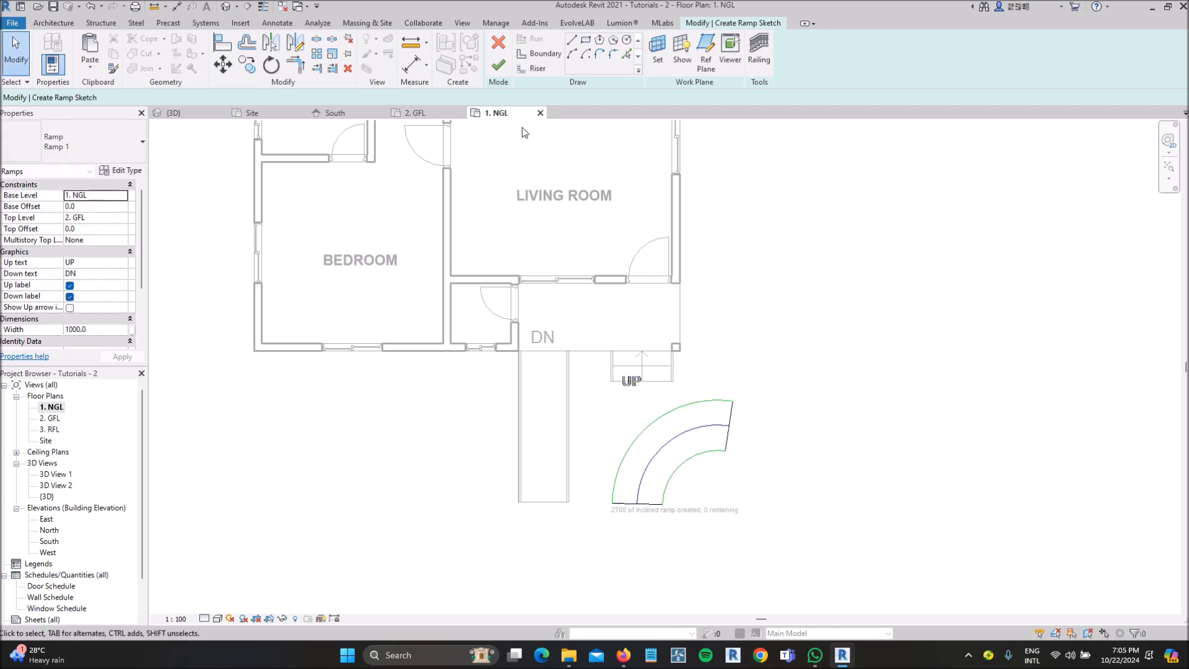
pyautogui.click(498, 72)
# - Open the default 3D view, select the curved ramp and examine it against the porch and the straight ramp from several angles
pyautogui.click(227, 7)
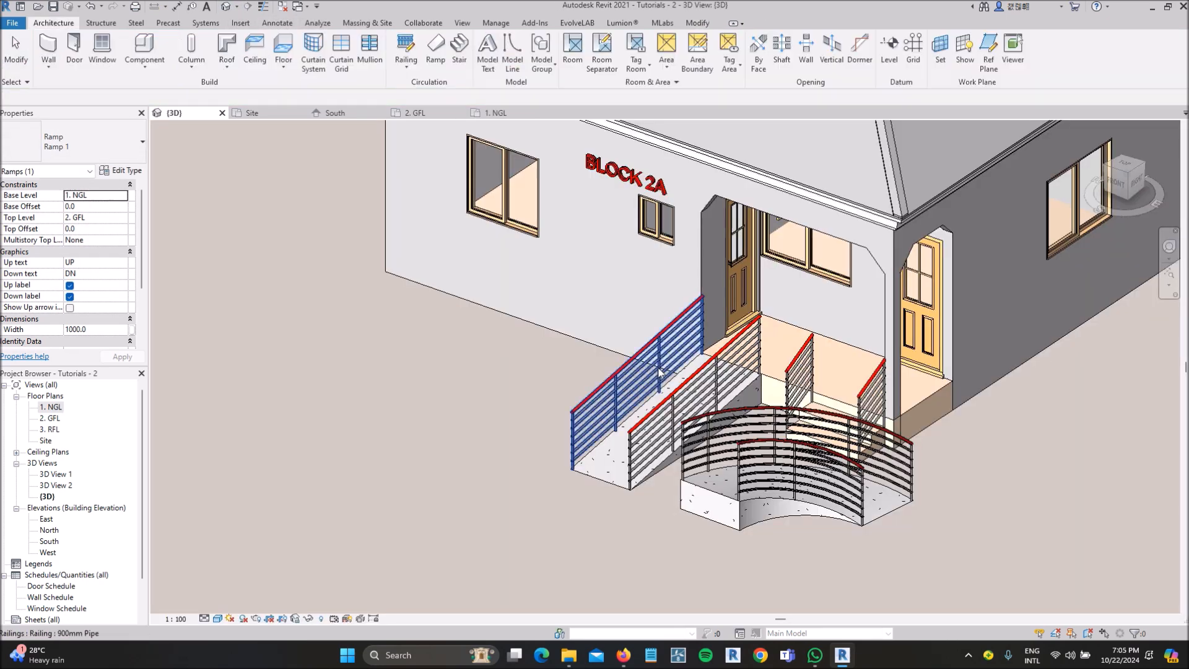
pyautogui.scroll(-1, 660, 371)
pyautogui.scroll(3, 883, 548)
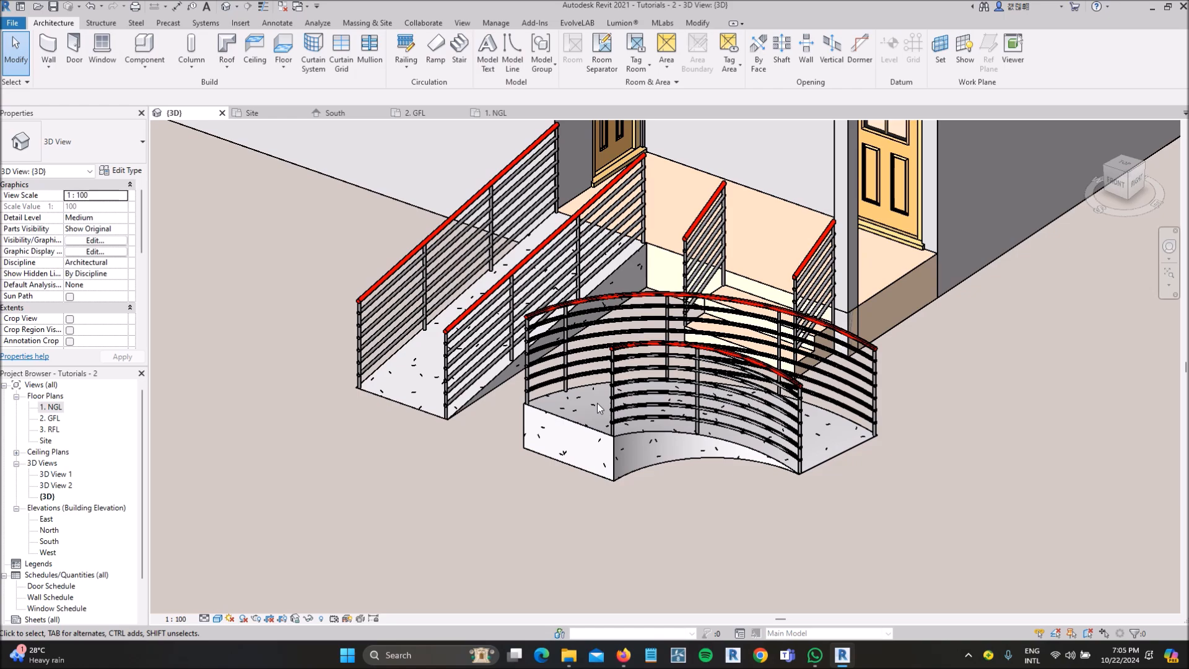
pyautogui.click(593, 433)
pyautogui.keyDown('shift'); pyautogui.moveTo(593, 433); pyautogui.dragTo(774, 396, button='middle'); pyautogui.keyUp('shift')
pyautogui.scroll(-2, 805, 377)
pyautogui.keyDown('shift'); pyautogui.moveTo(863, 409); pyautogui.dragTo(767, 464, button='middle'); pyautogui.keyUp('shift')
pyautogui.scroll(-2, 697, 436)
pyautogui.scroll(-3, 690, 432)
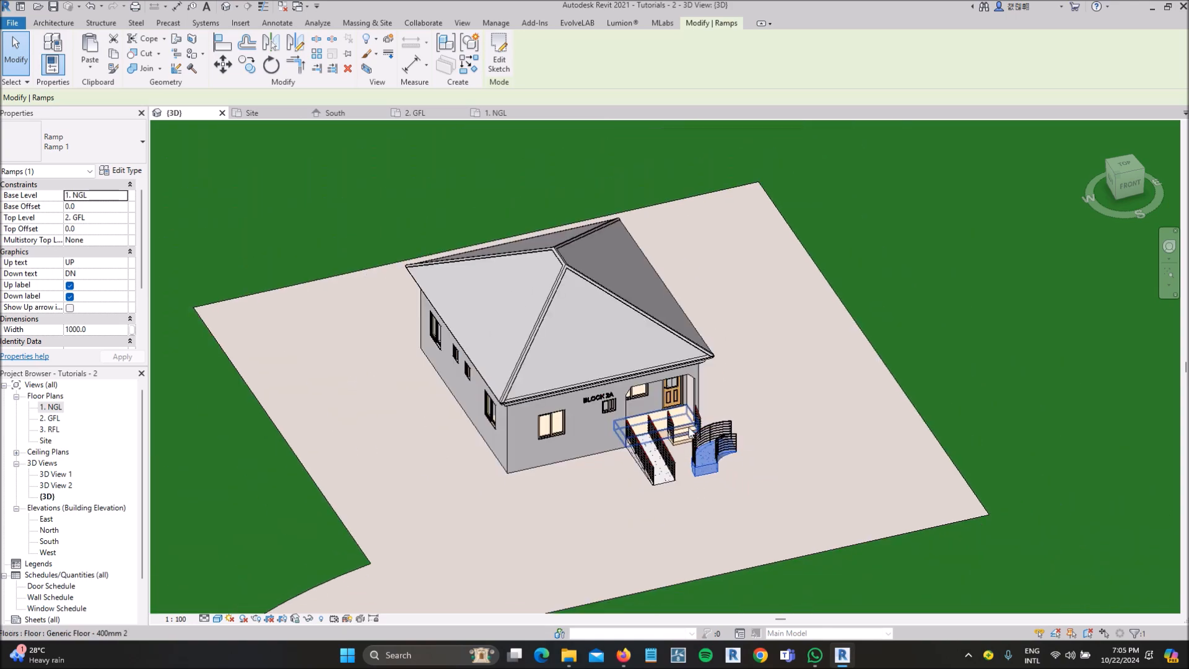
pyautogui.scroll(3, 685, 468)
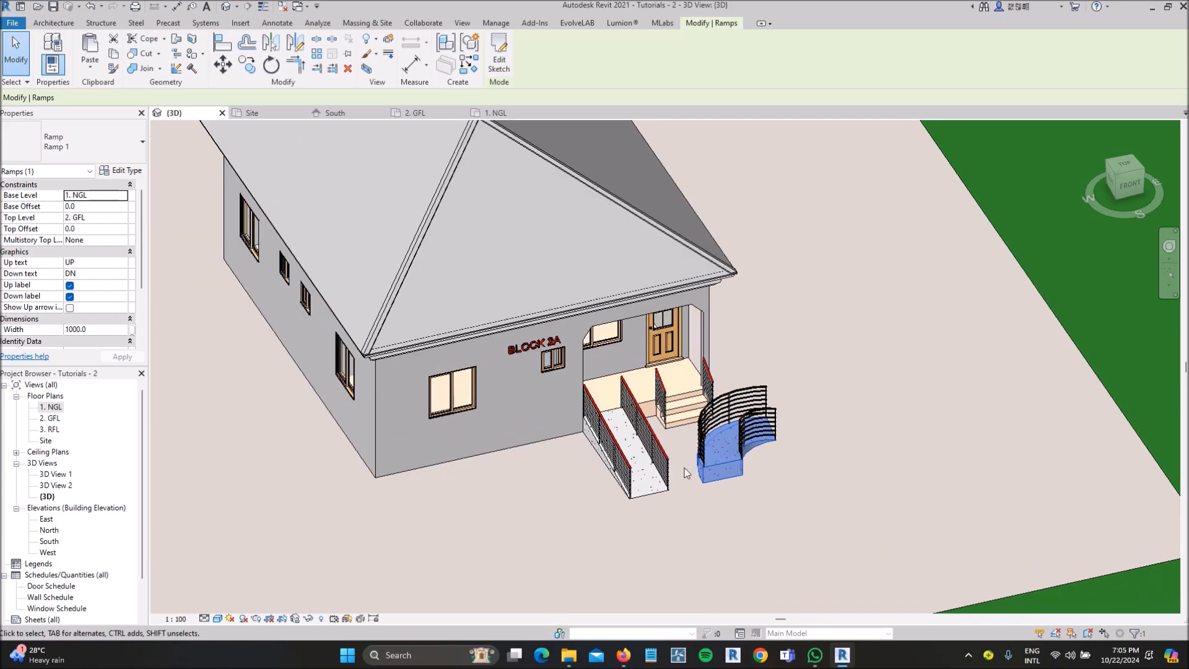